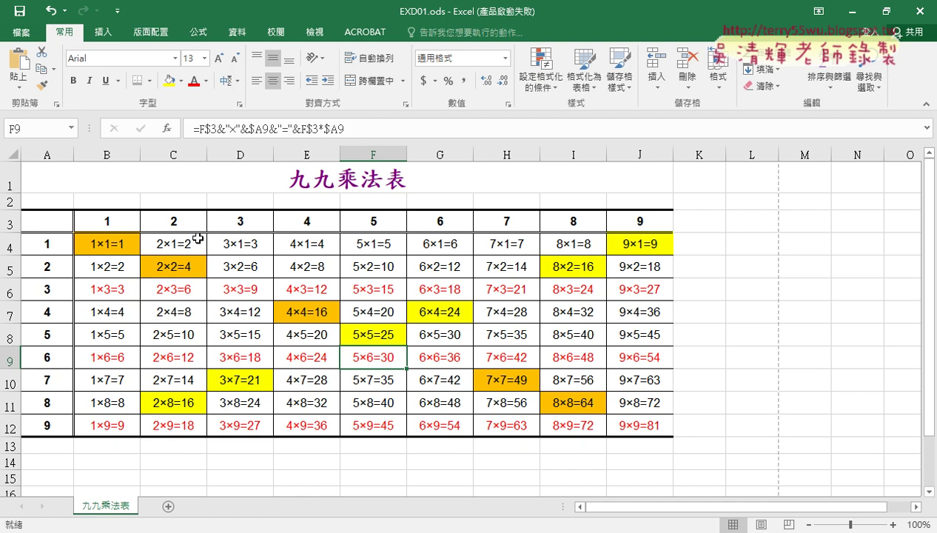
# Step: Point out the columns headed 2, 4, 6 and 8, then select the product cells B4:J12
pyautogui.click(174, 154)
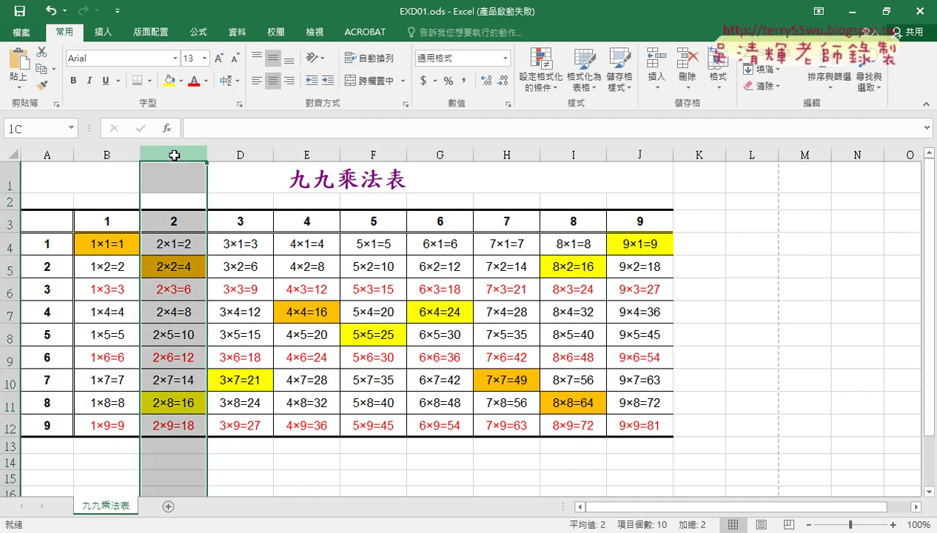
pyautogui.click(306, 155)
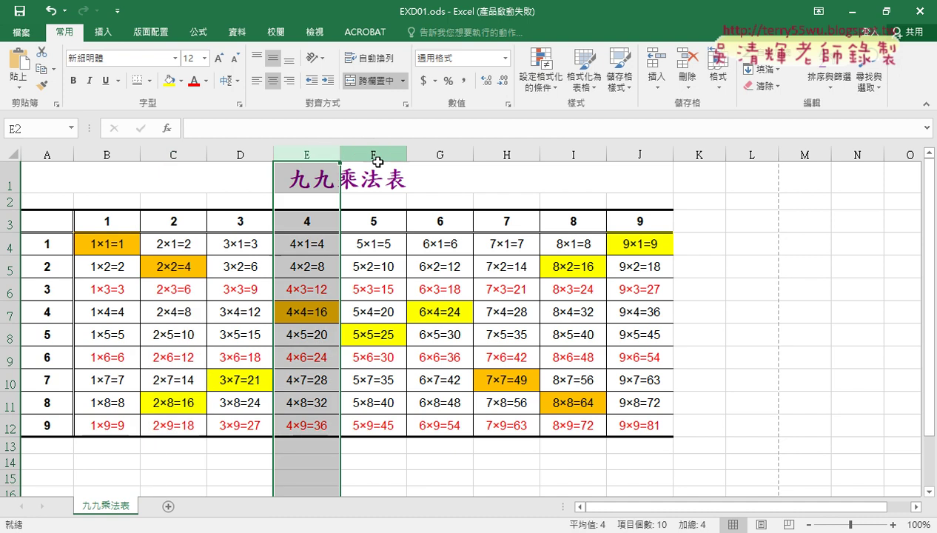
pyautogui.click(440, 155)
pyautogui.click(569, 153)
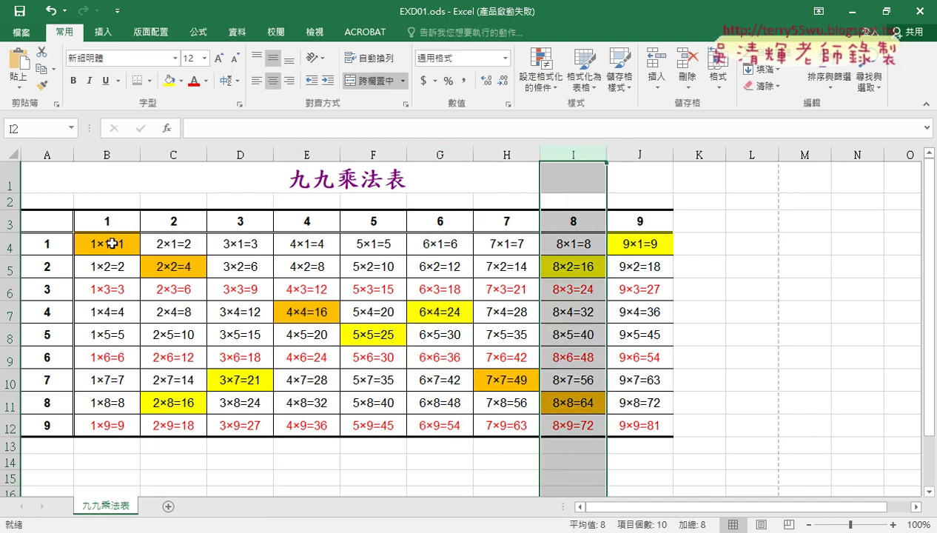
pyautogui.moveTo(109, 241); pyautogui.dragTo(614, 434)
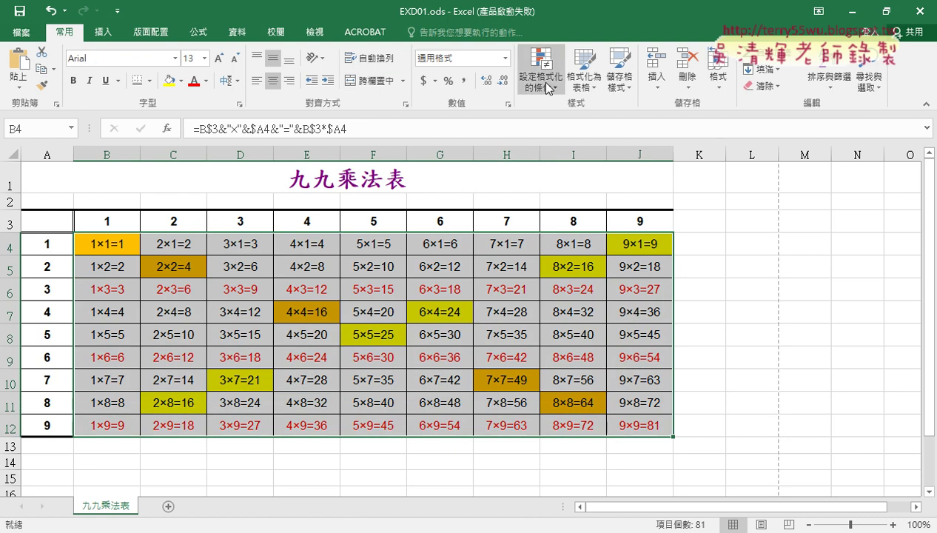
# Step: Create a formula-based conditional formatting rule using =mod(B$3,2)=0
pyautogui.click(544, 72)
pyautogui.click(574, 268)
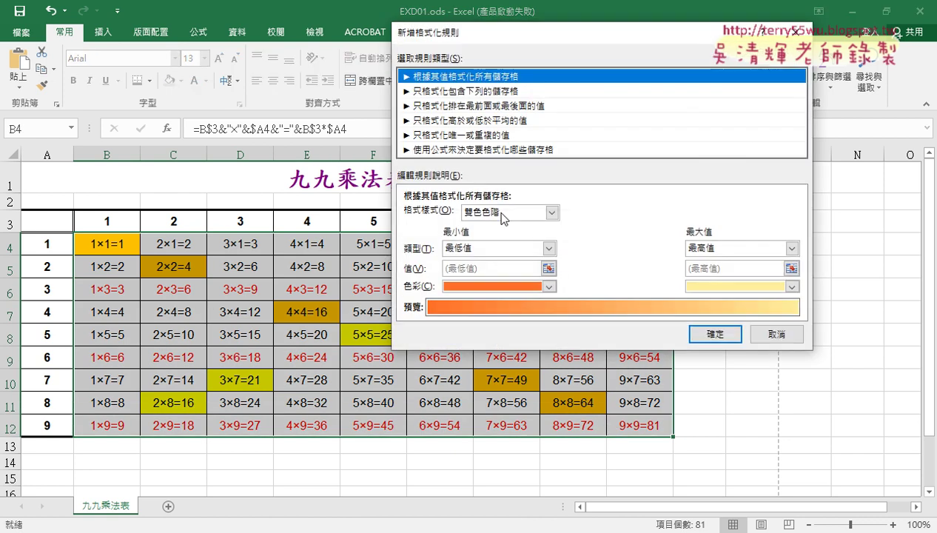
pyautogui.click(457, 151)
pyautogui.click(440, 216)
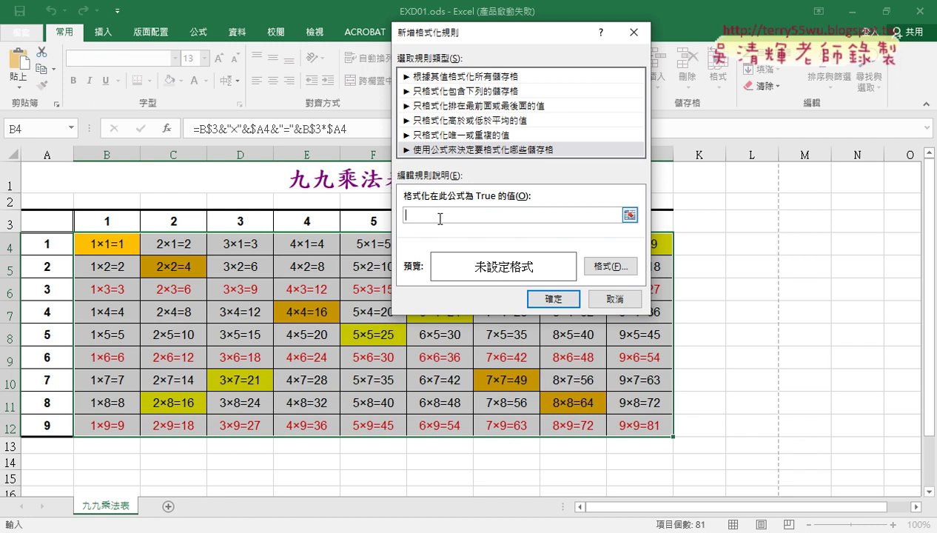
pyautogui.write('=')
pyautogui.click(108, 222)
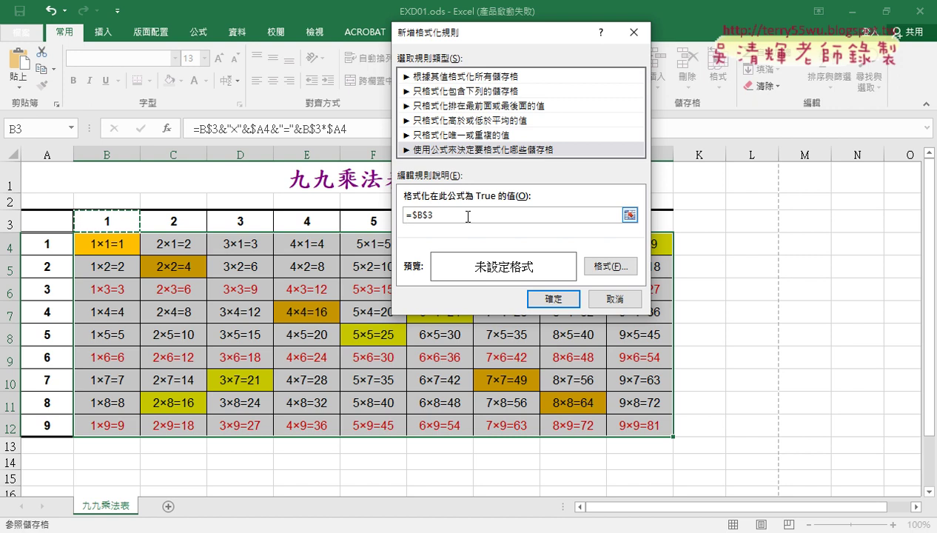
pyautogui.click(410, 215)
pyautogui.write('m')
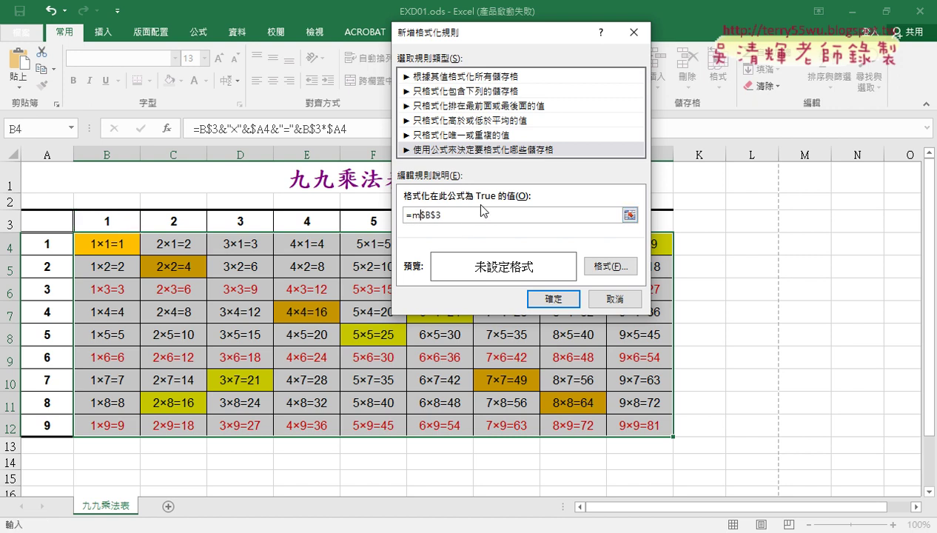
pyautogui.write('od')
pyautogui.write('(')
pyautogui.press('Delete')
pyautogui.write('2')
pyautogui.write(')=0')
# Step: Set the even-column rule's format to a blue font colour
pyautogui.click(607, 265)
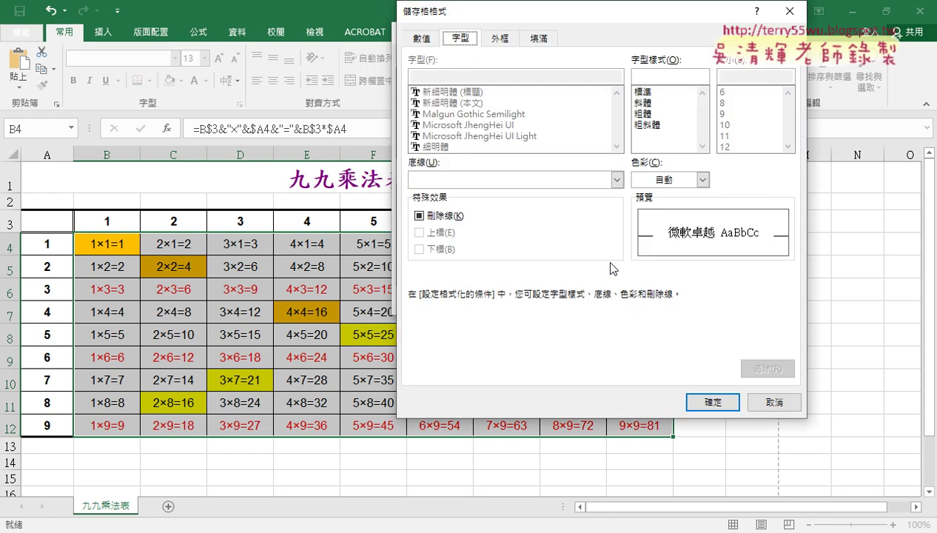
pyautogui.click(702, 179)
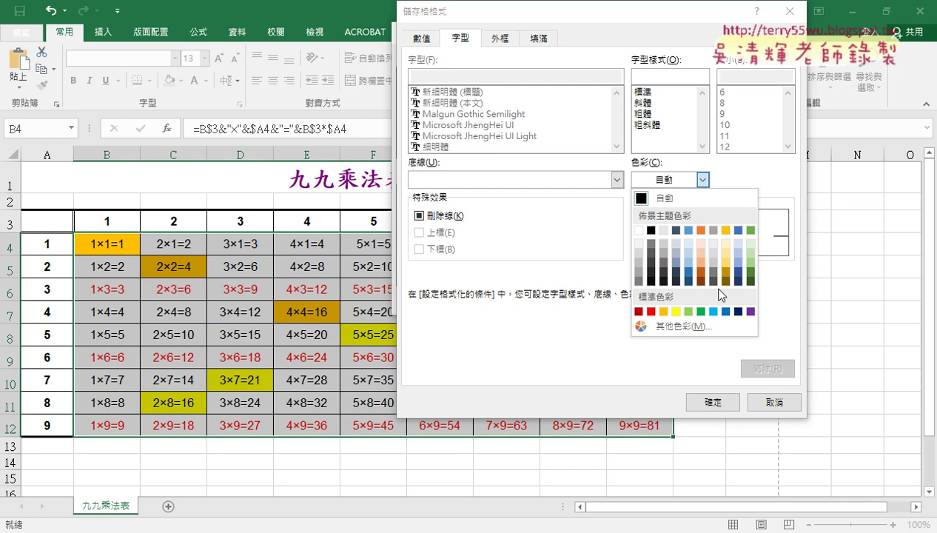
pyautogui.click(726, 311)
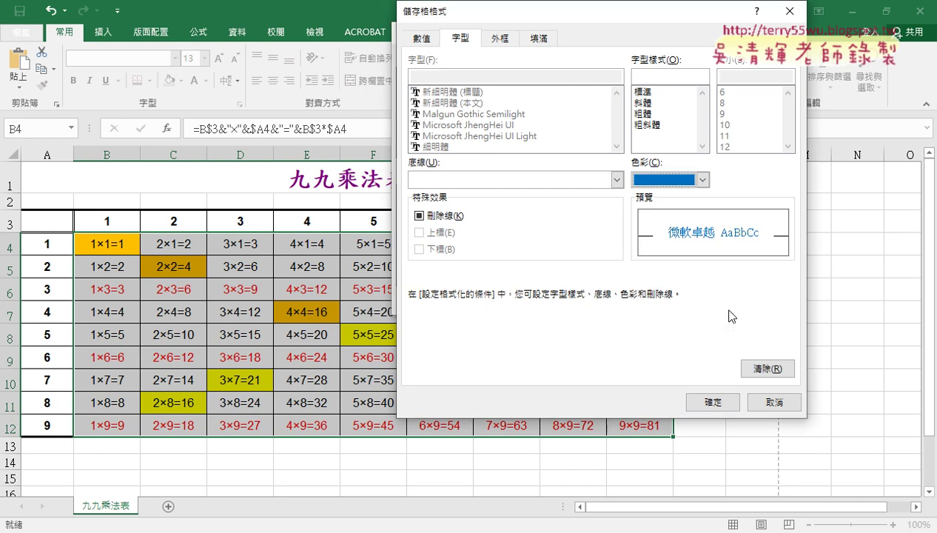
pyautogui.click(712, 403)
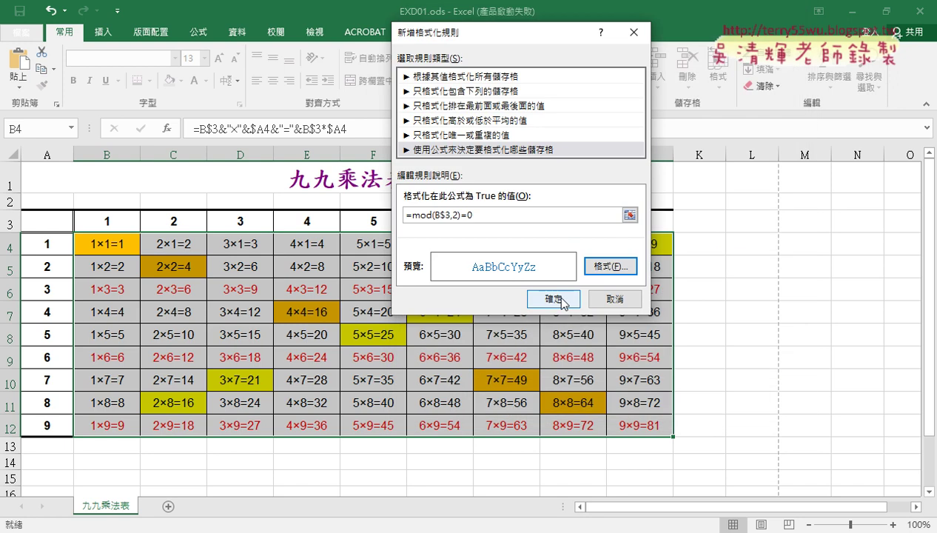
pyautogui.moveTo(533, 37); pyautogui.dragTo(721, 42)
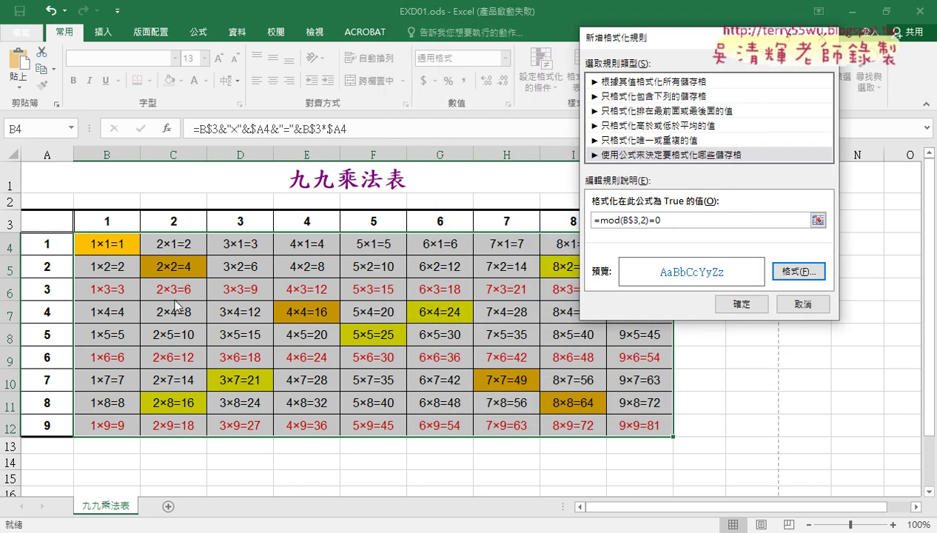
pyautogui.click(744, 305)
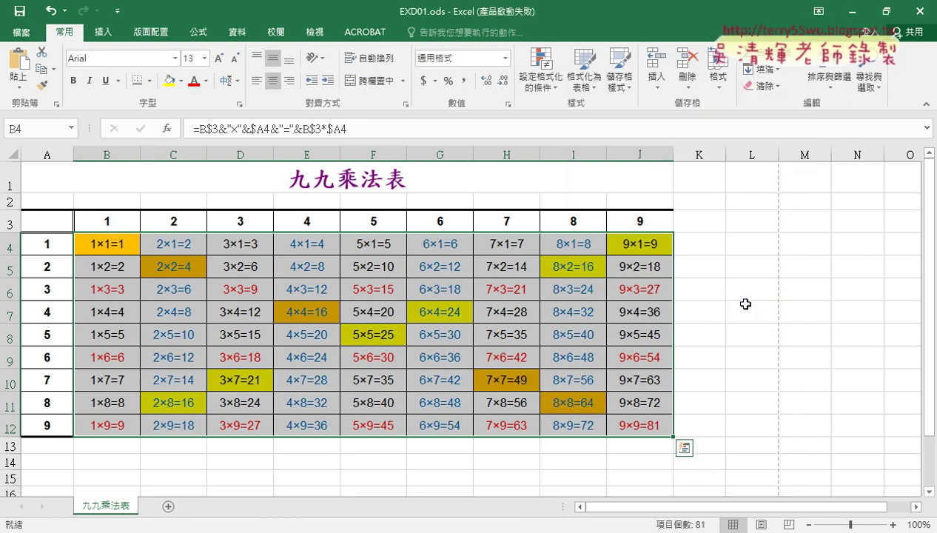
pyautogui.click(149, 286)
pyautogui.moveTo(182, 243); pyautogui.dragTo(178, 425)
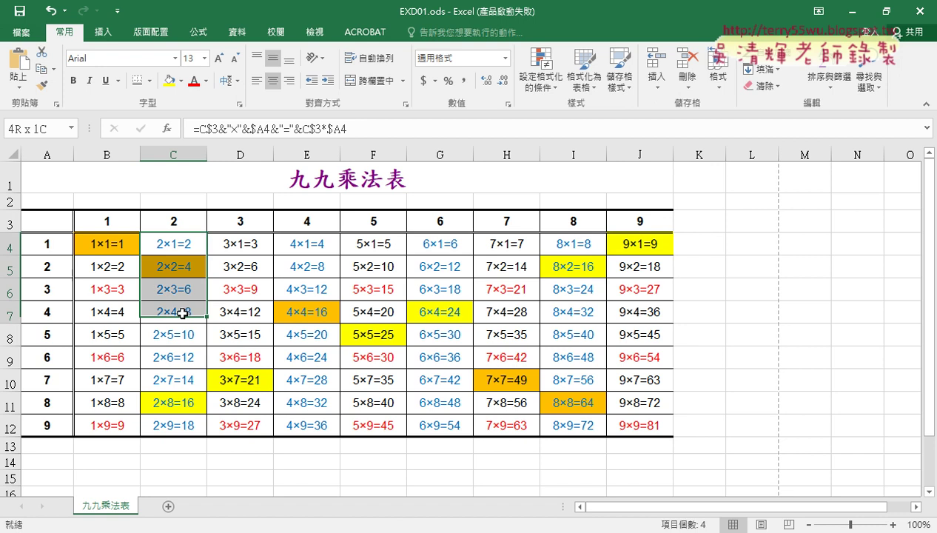
pyautogui.moveTo(307, 244); pyautogui.dragTo(305, 420)
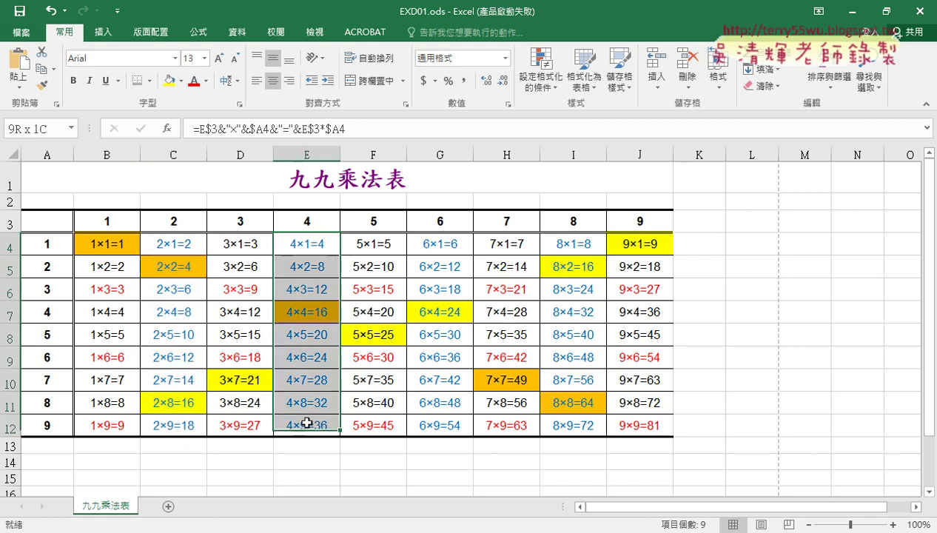
pyautogui.moveTo(439, 244); pyautogui.dragTo(440, 392)
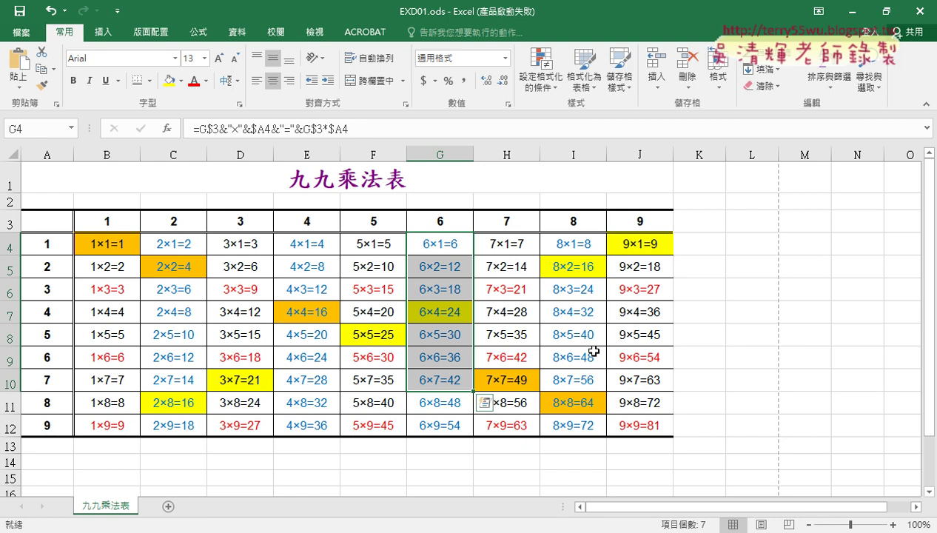
pyautogui.click(548, 81)
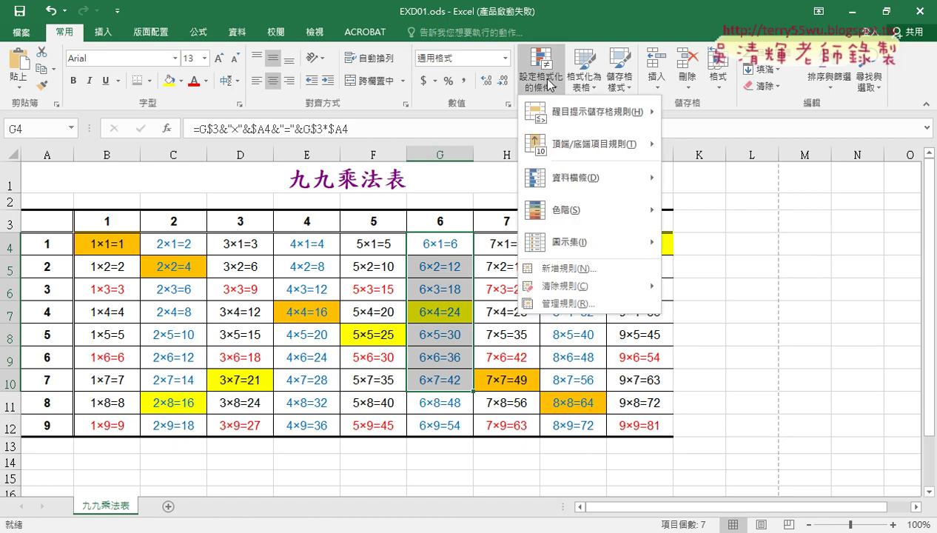
pyautogui.click(566, 302)
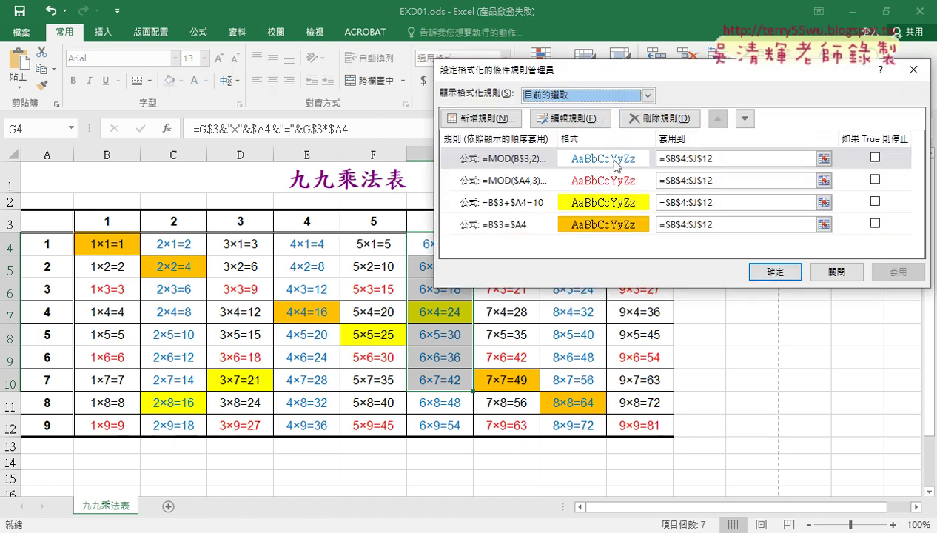
pyautogui.click(616, 165)
pyautogui.click(566, 117)
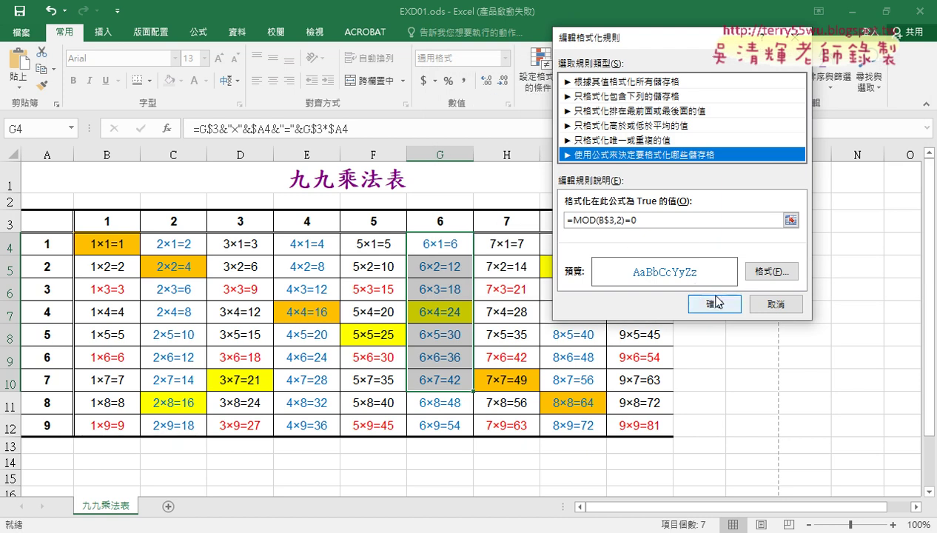
pyautogui.click(769, 304)
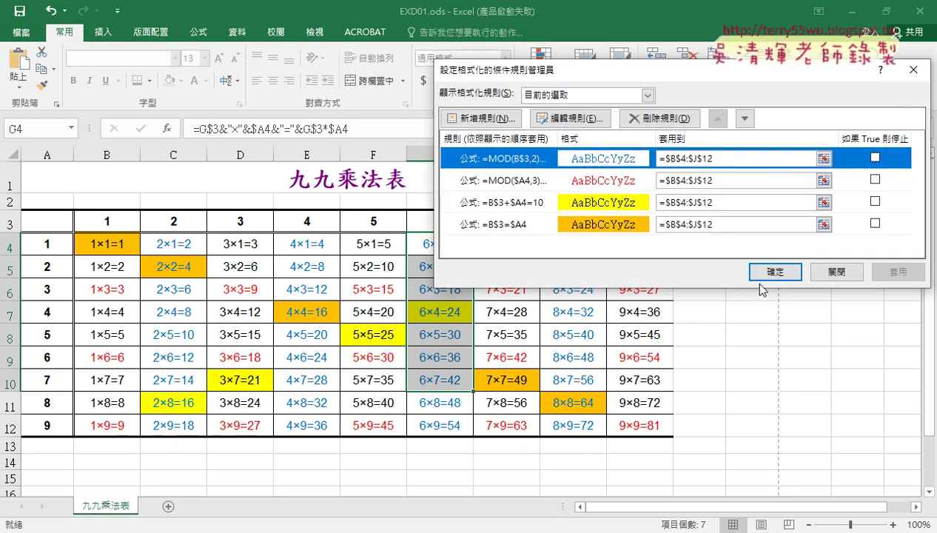
pyautogui.click(596, 227)
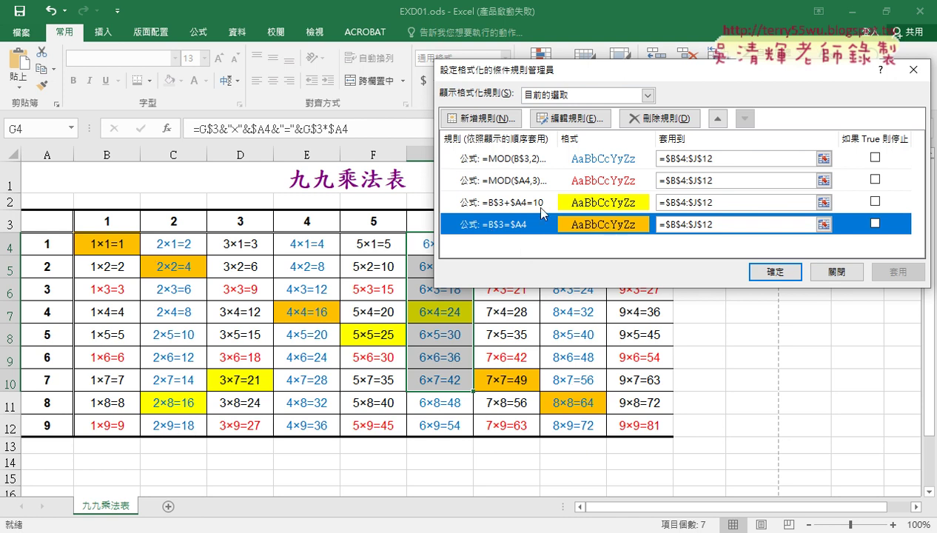
pyautogui.click(534, 205)
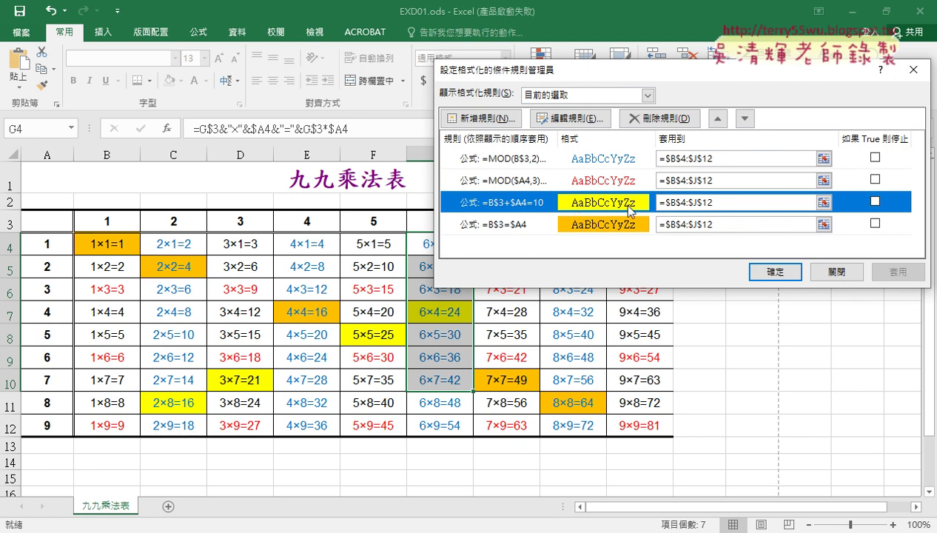
pyautogui.click(527, 183)
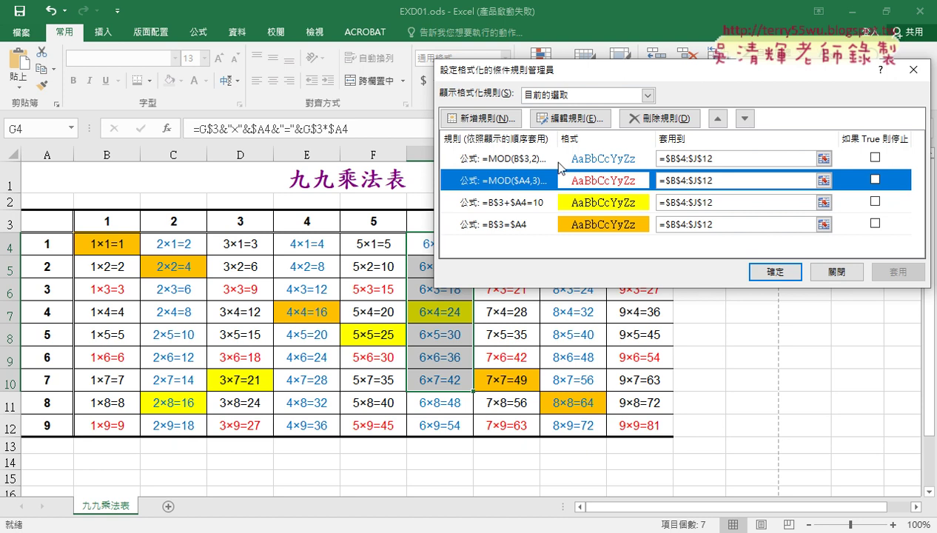
pyautogui.click(516, 159)
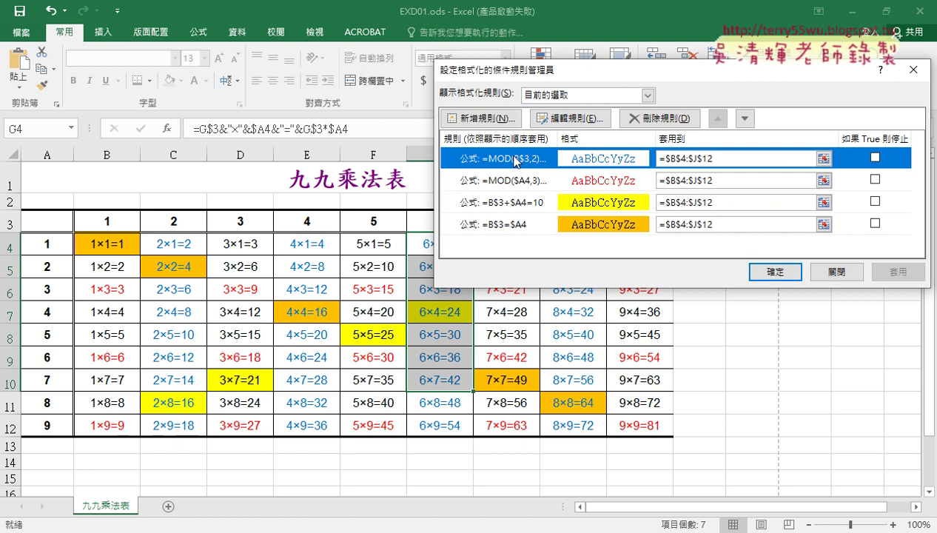
pyautogui.click(773, 272)
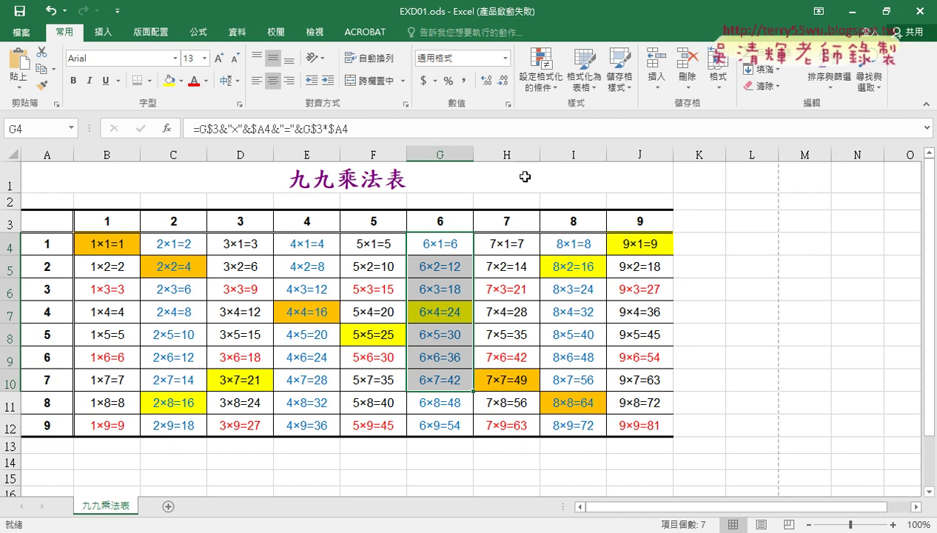
pyautogui.click(542, 86)
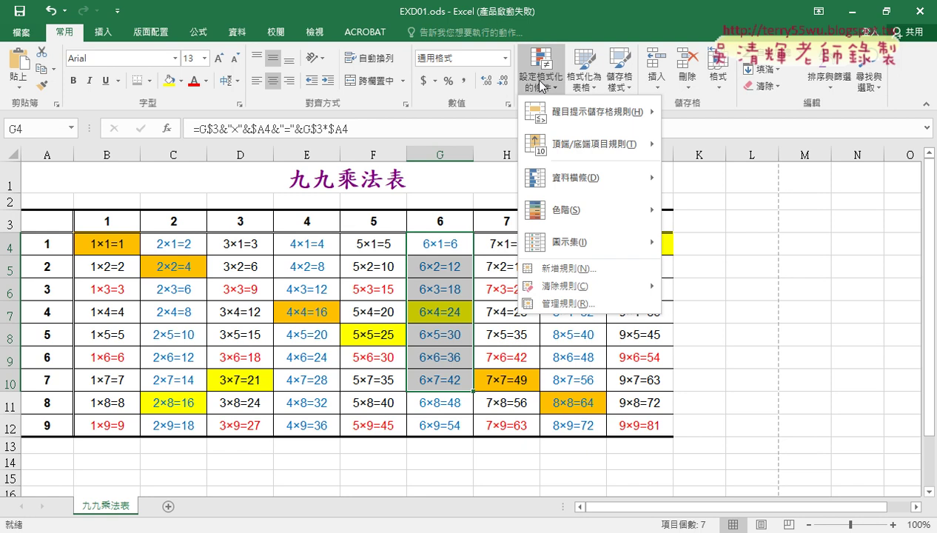
pyautogui.click(404, 434)
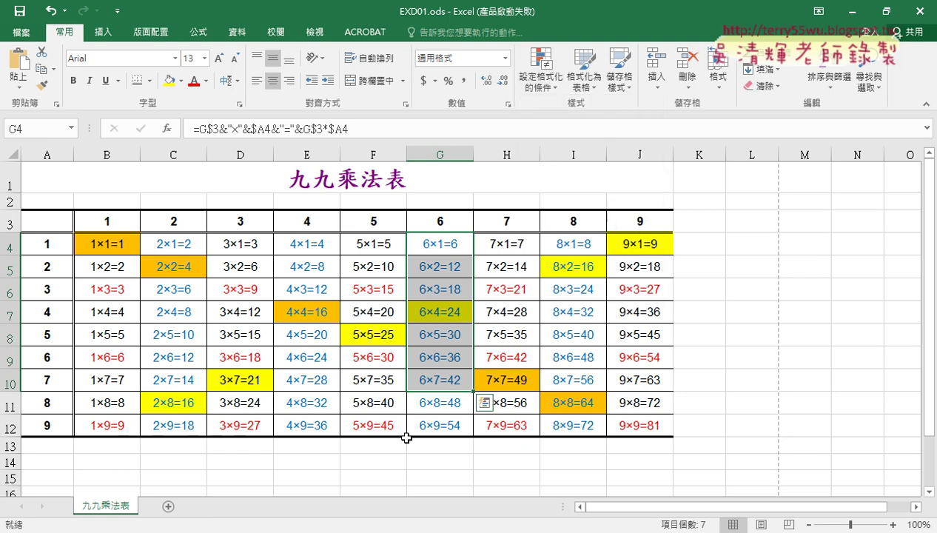
pyautogui.click(430, 473)
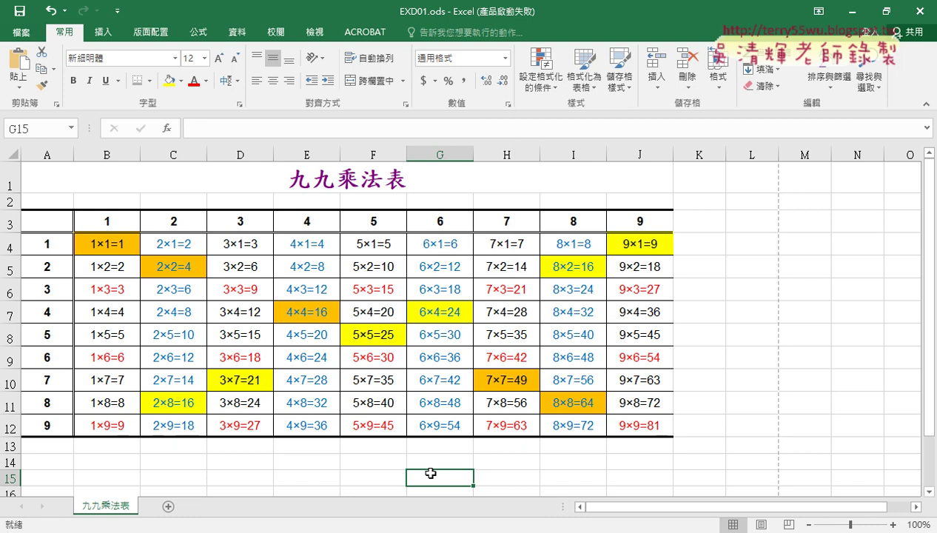
pyautogui.click(106, 245)
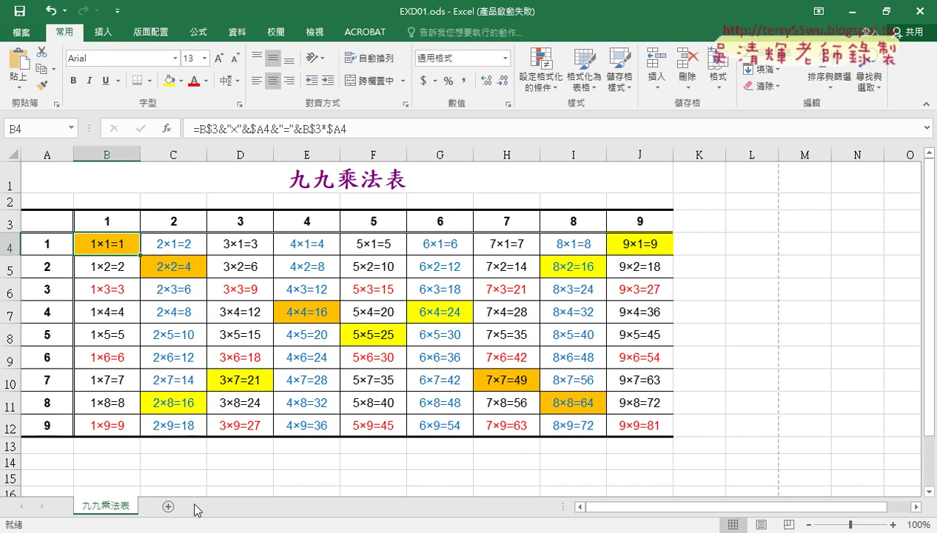
# Step: Copy the 九九乘法表 sheet, placing the copy after the original
pyautogui.moveTo(127, 508); pyautogui.dragTo(166, 506)
pyautogui.moveTo(168, 509); pyautogui.dragTo(169, 509)
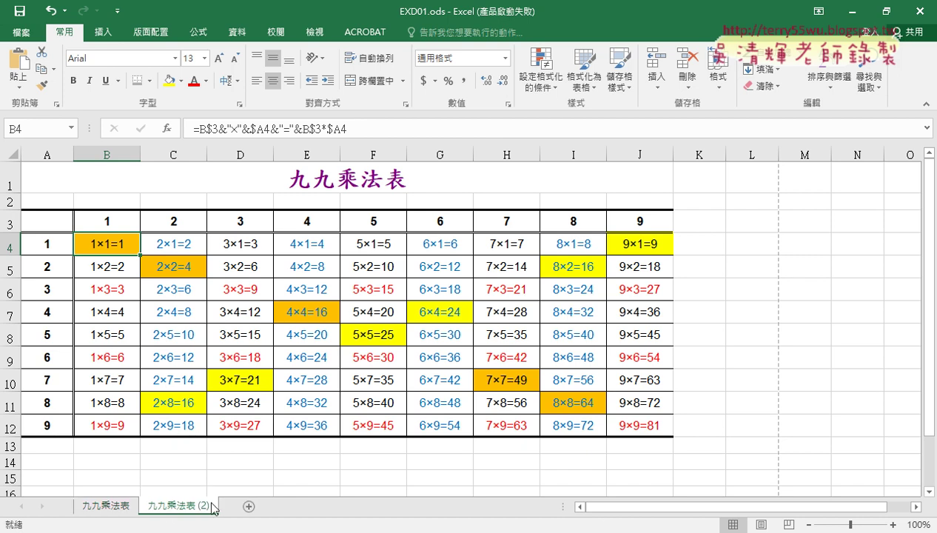
pyautogui.click(101, 508)
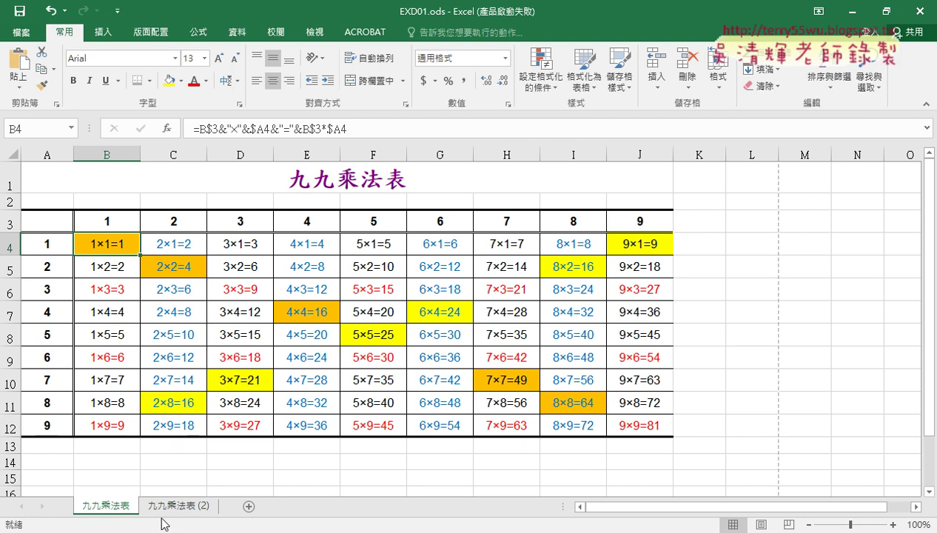
pyautogui.click(177, 510)
# Step: On the copy, delete the B4:J12 contents and clear conditional formatting from the entire sheet
pyautogui.moveTo(107, 238); pyautogui.dragTo(620, 430)
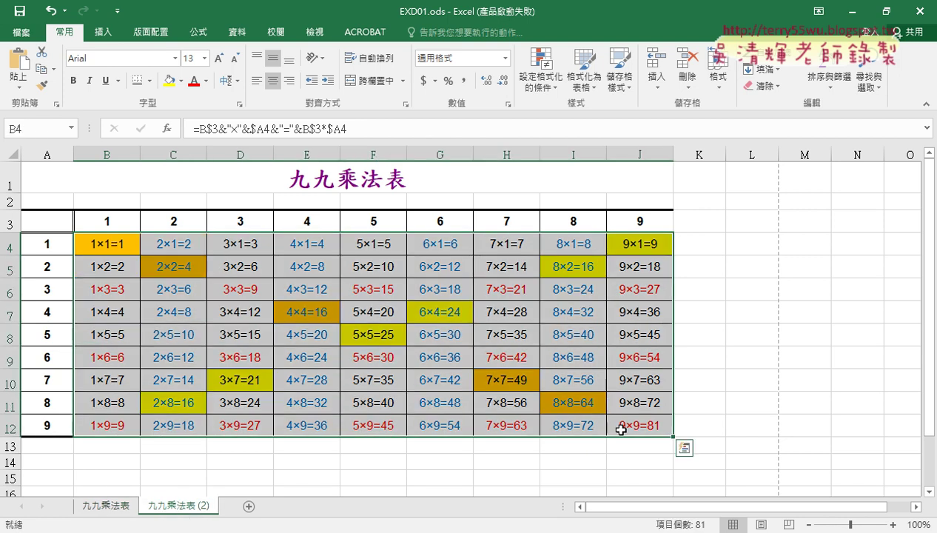
pyautogui.press('Delete')
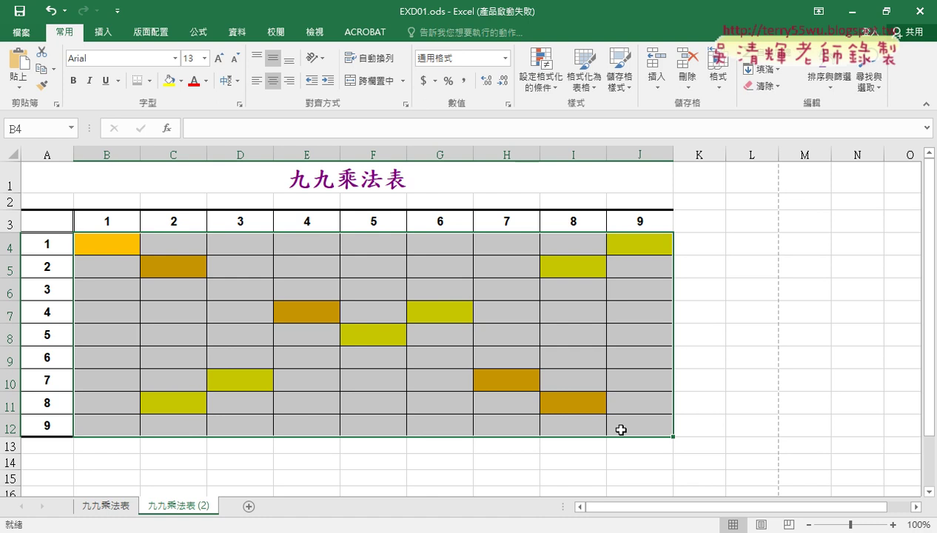
pyautogui.click(548, 87)
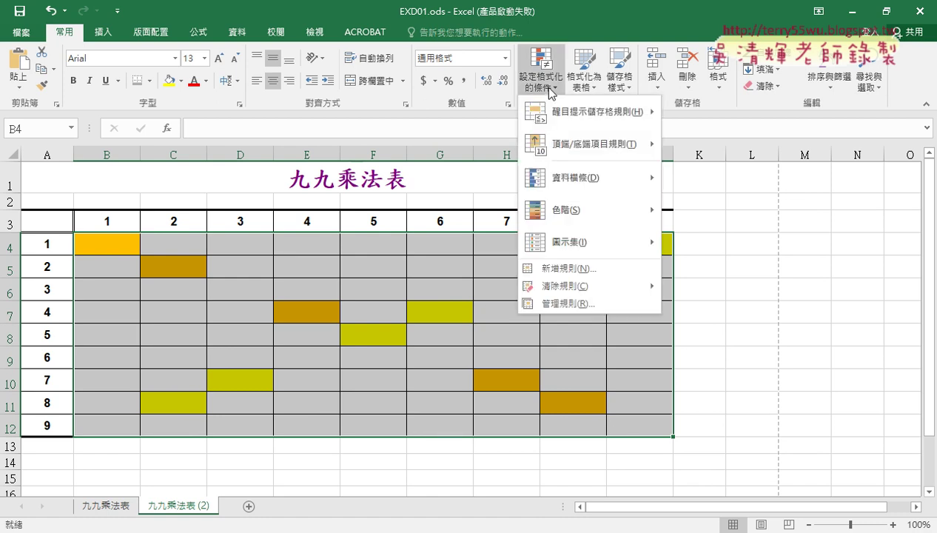
pyautogui.moveTo(571, 287)
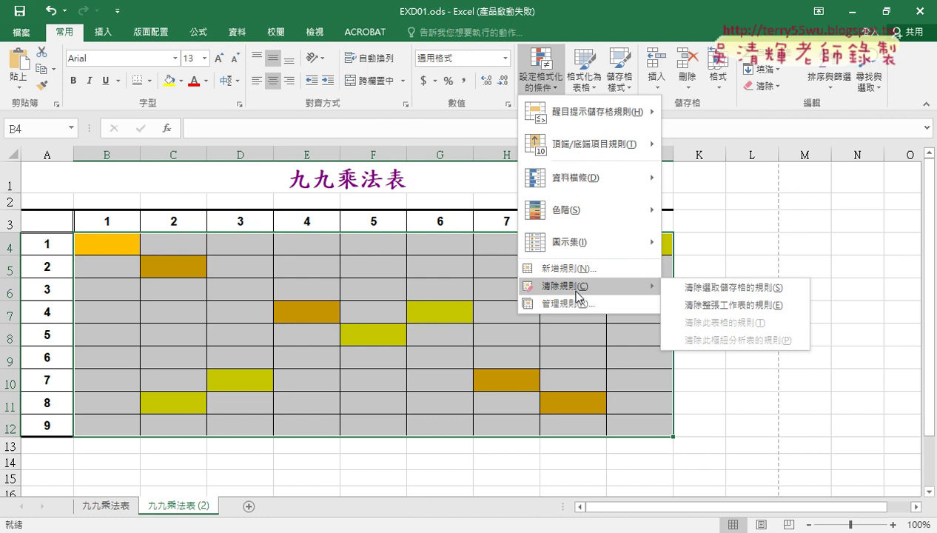
pyautogui.click(759, 305)
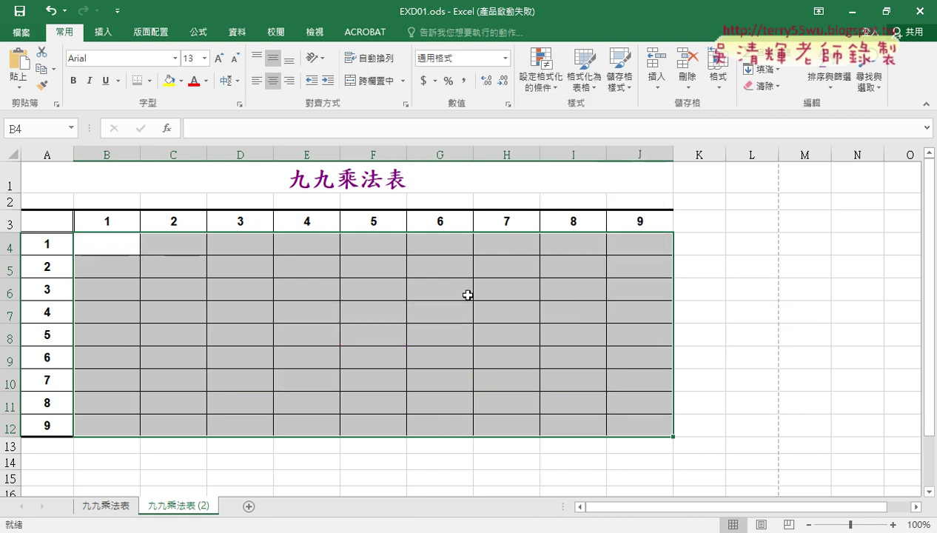
pyautogui.click(105, 506)
pyautogui.click(178, 506)
# Step: Clear the table body and browse the 檢視與參照 function category for cell B4
pyautogui.press('Delete')
pyautogui.click(121, 246)
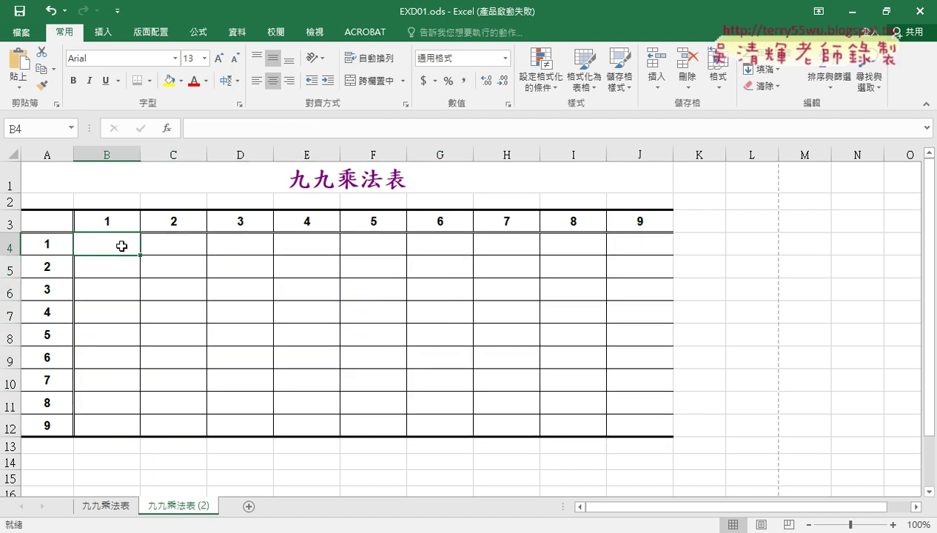
pyautogui.click(169, 129)
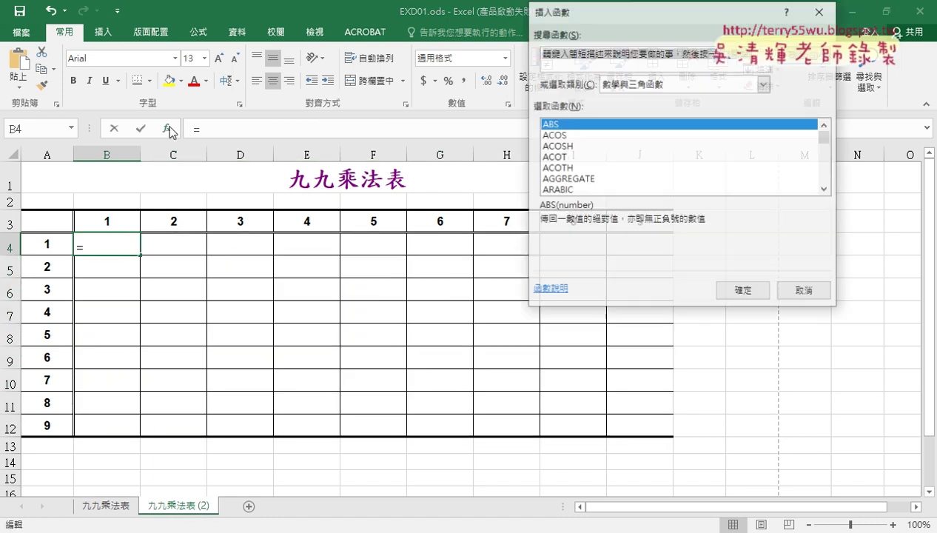
pyautogui.click(662, 83)
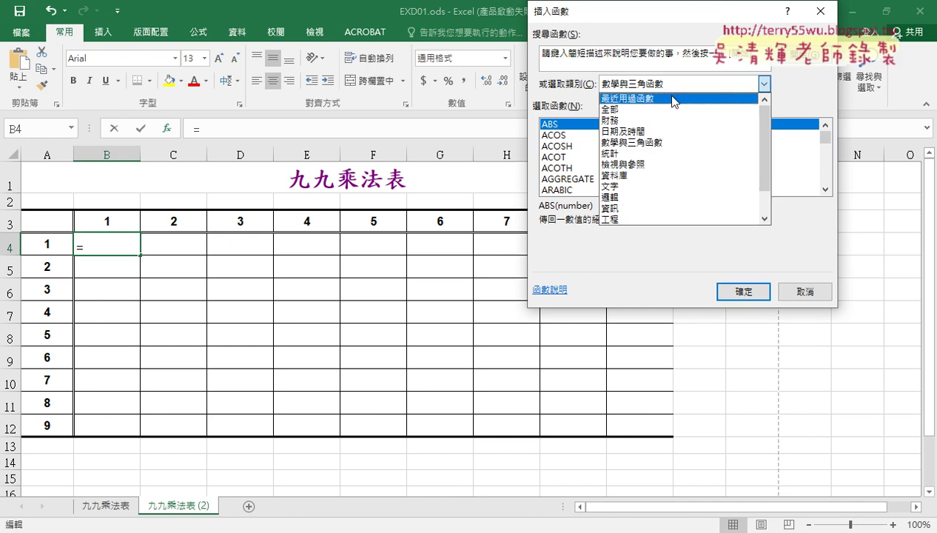
pyautogui.click(670, 168)
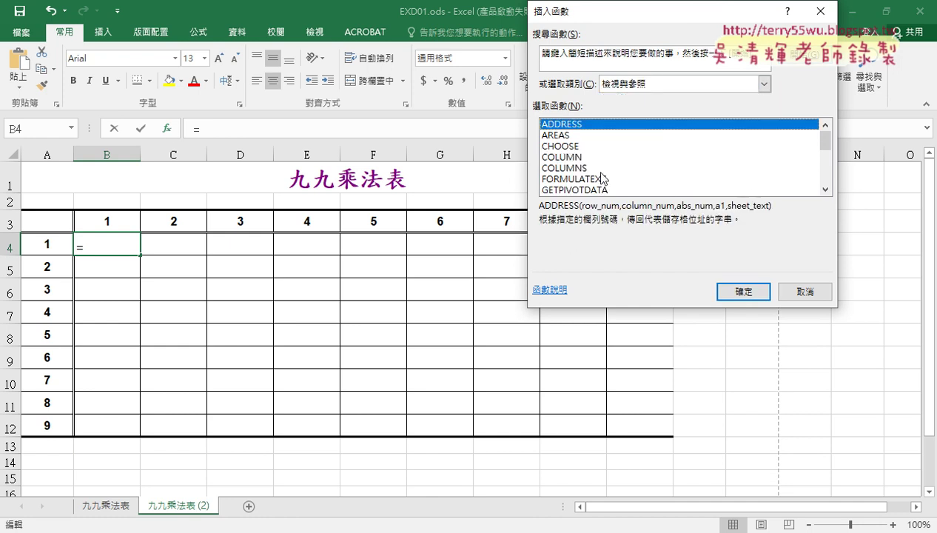
# Step: Compare the COLUMN and ROW descriptions, then insert =COLUMN() with no argument into B4
pyautogui.click(572, 163)
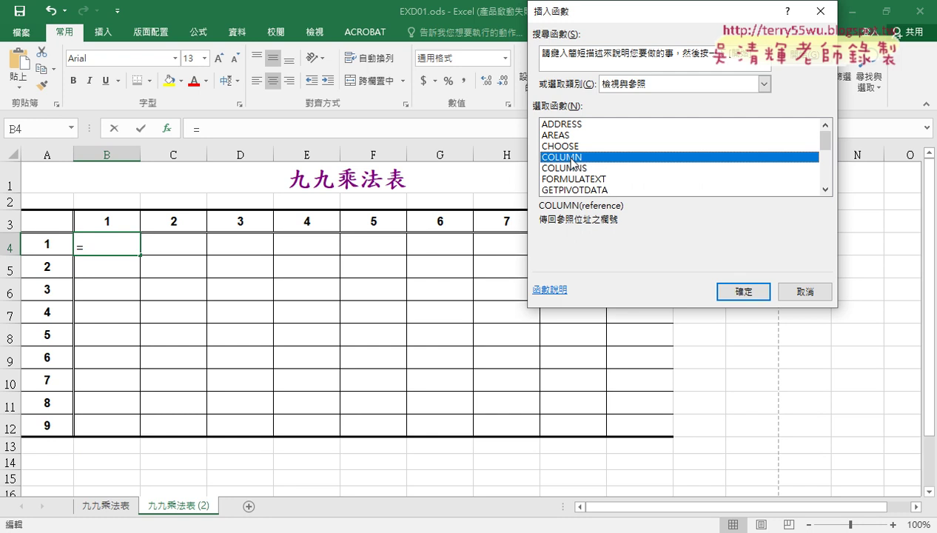
pyautogui.click(825, 189)
pyautogui.click(825, 189)
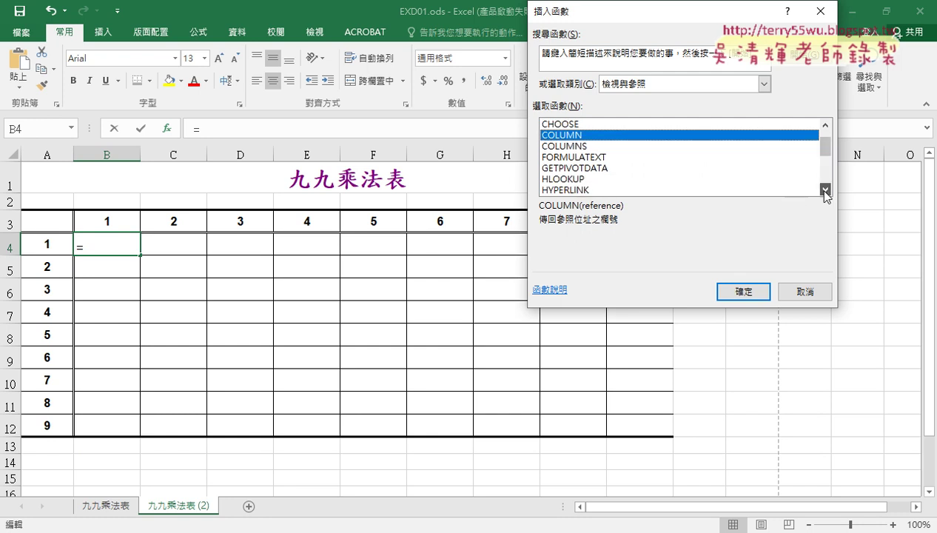
pyautogui.click(825, 190)
pyautogui.click(825, 190)
pyautogui.click(825, 189)
pyautogui.click(825, 190)
pyautogui.click(825, 189)
pyautogui.click(824, 189)
pyautogui.click(825, 189)
pyautogui.click(825, 189)
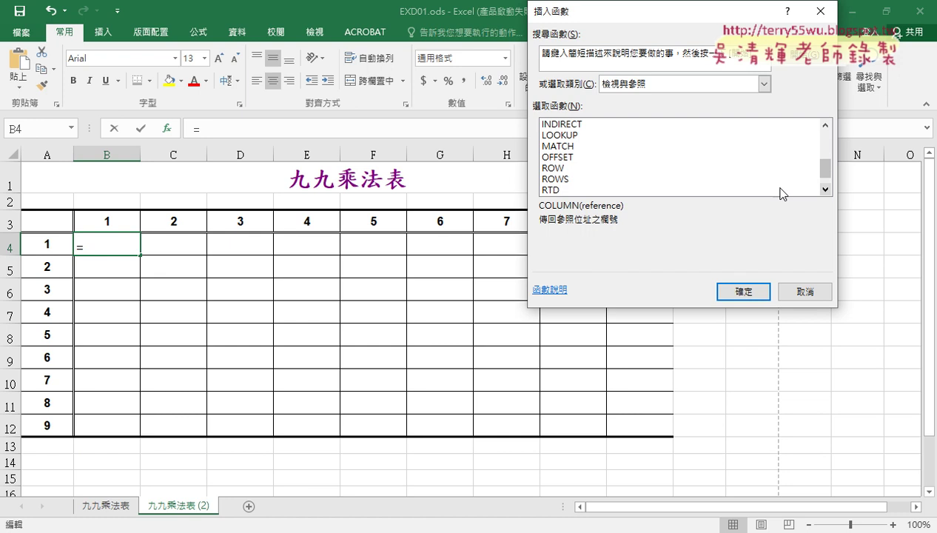
pyautogui.click(579, 169)
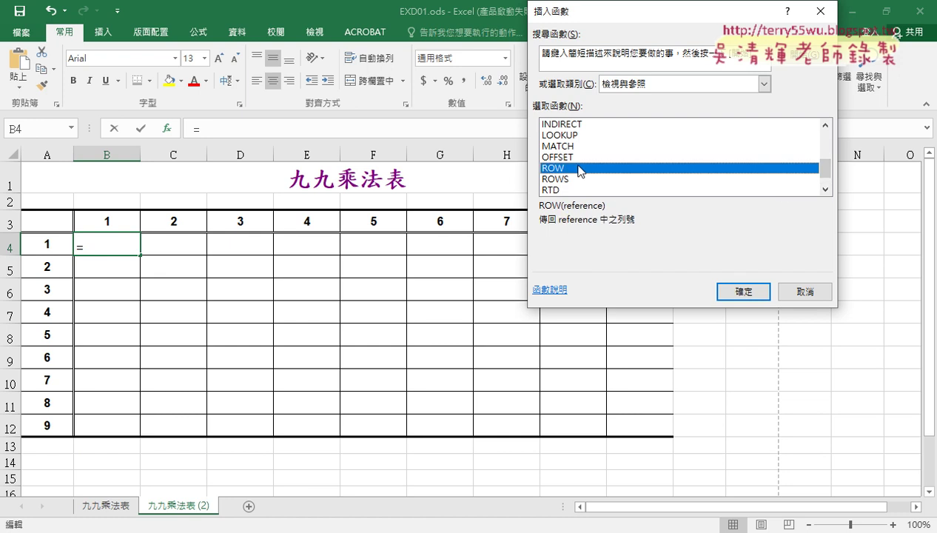
pyautogui.scroll(1, 579, 170)
pyautogui.scroll(1, 580, 170)
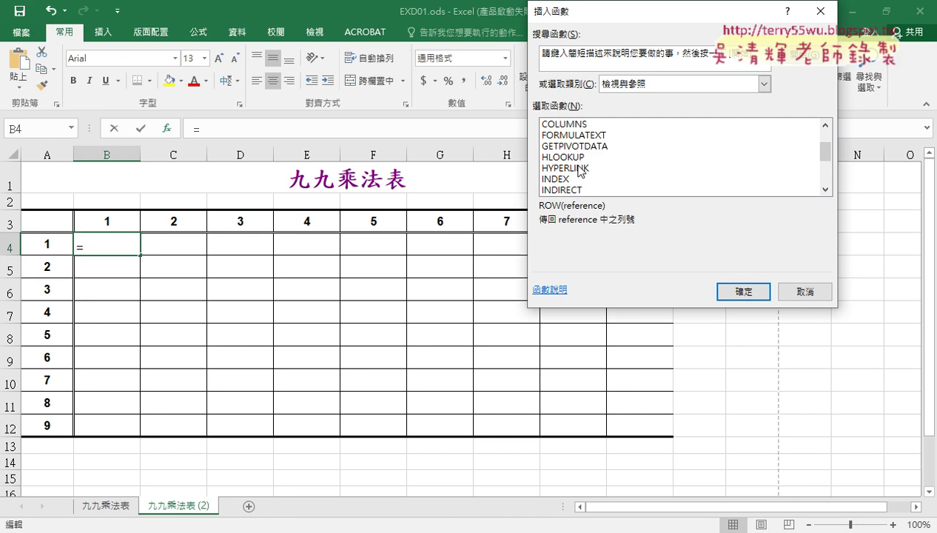
pyautogui.scroll(1, 579, 169)
pyautogui.doubleClick(576, 145)
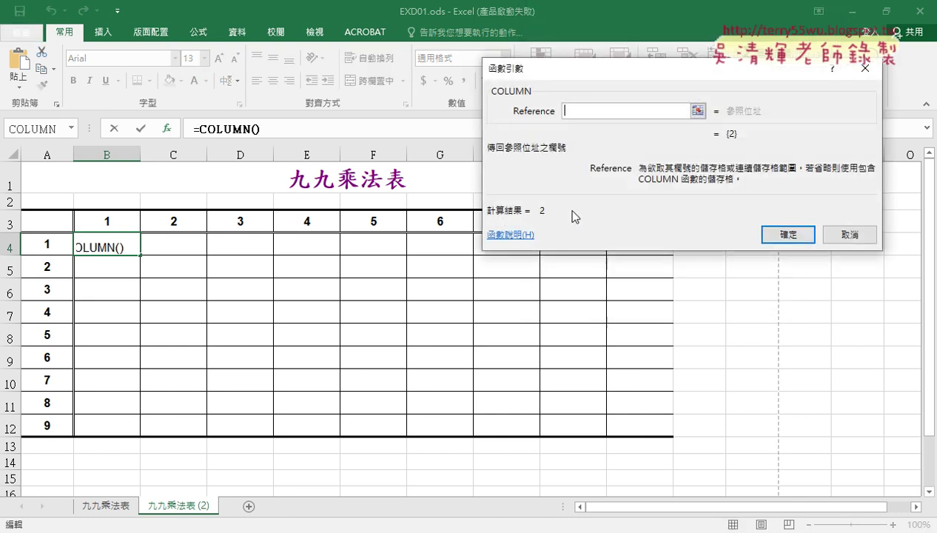
pyautogui.click(786, 235)
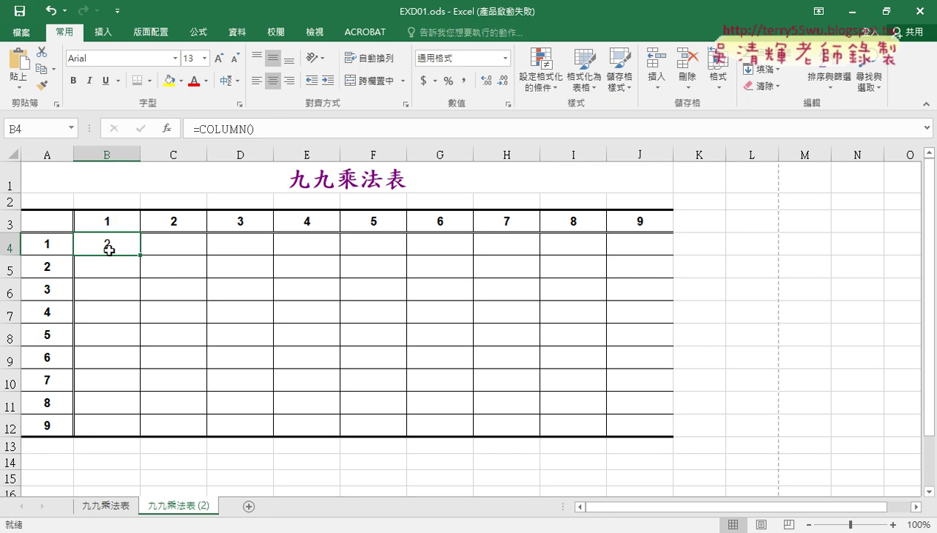
# Step: Change B4 to =COLUMN()-1 and fill it across B4:J12 so each row reads 1 to 9
pyautogui.click(279, 129)
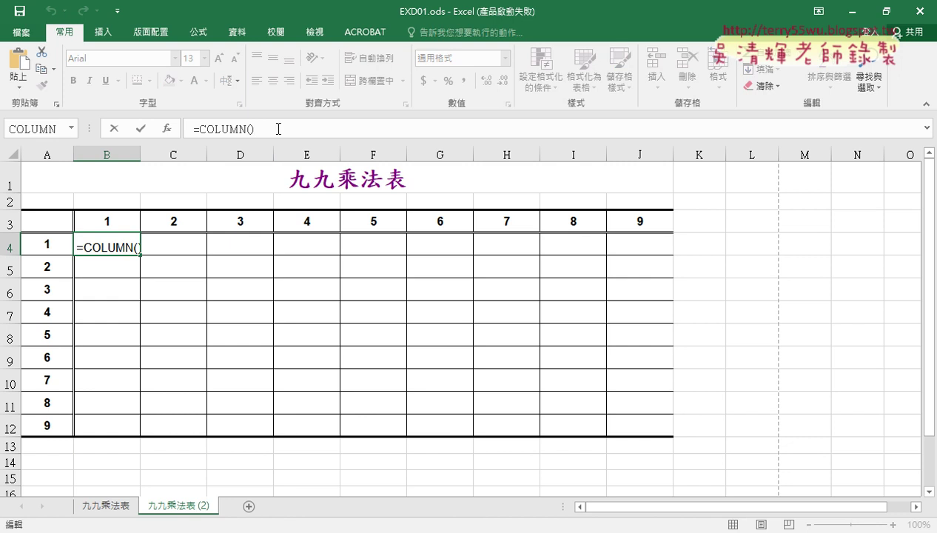
pyautogui.write('-1')
pyautogui.click(141, 128)
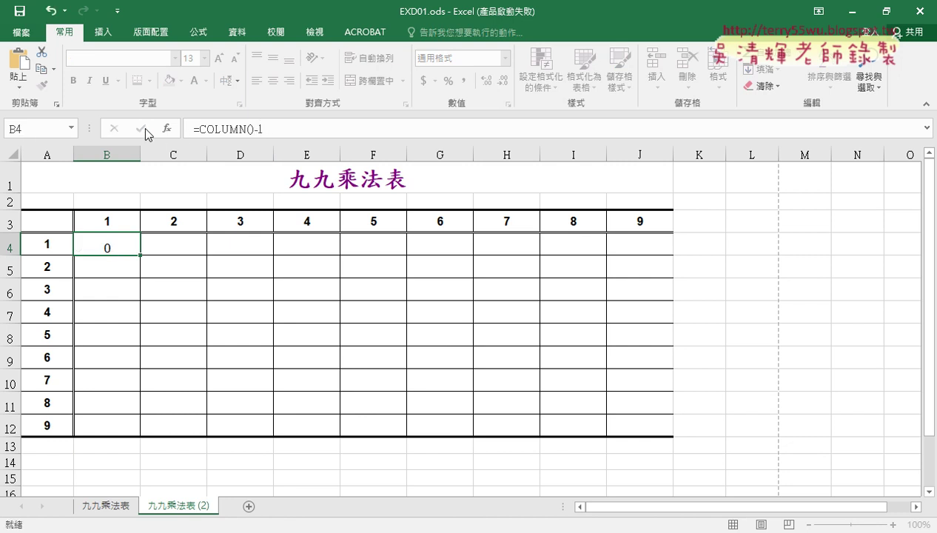
pyautogui.moveTo(140, 254)
pyautogui.mouseDown()
pyautogui.moveTo(658, 269)
pyautogui.moveTo(682, 426)
pyautogui.mouseUp()
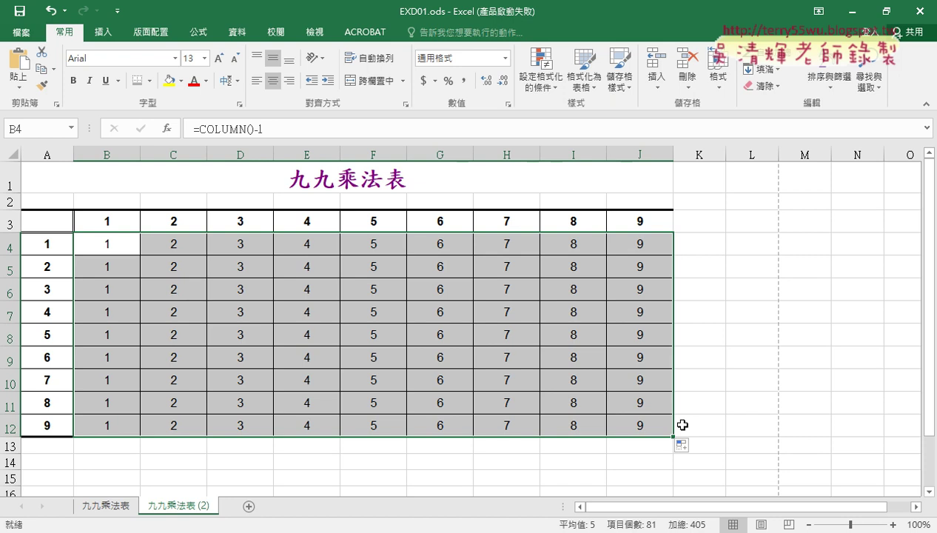
pyautogui.click(106, 244)
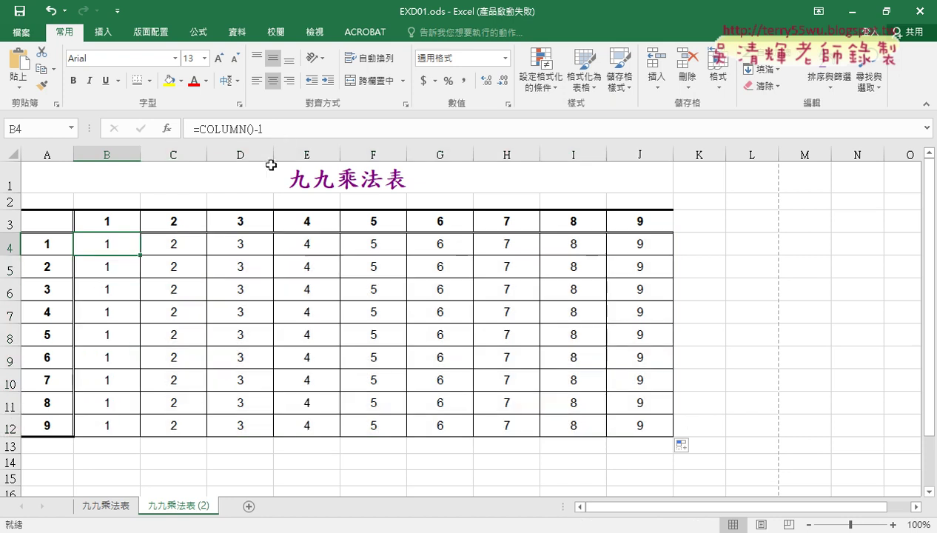
pyautogui.click(285, 129)
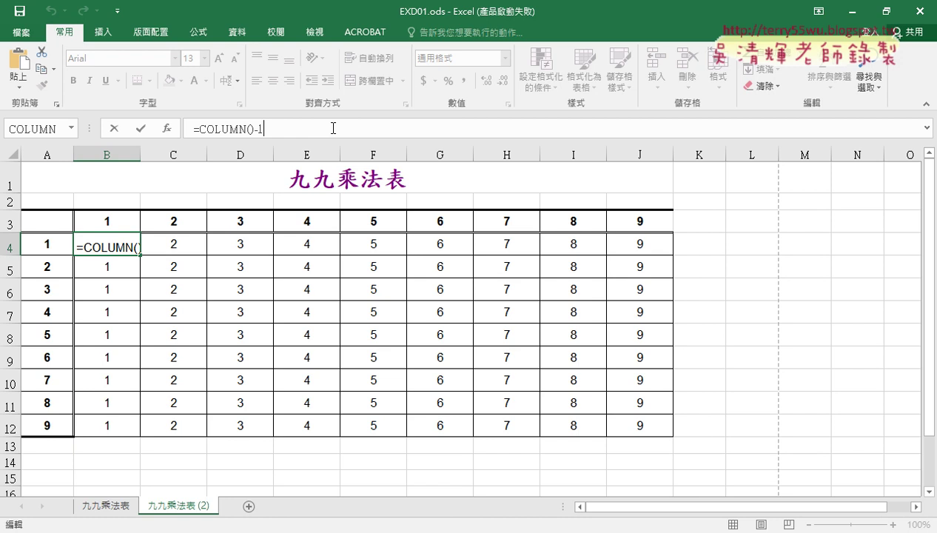
# Step: Borrow the &"×"& part from the original sheet's formula to make B4 =COLUMN()-1&"×"&ROW()
pyautogui.click(105, 507)
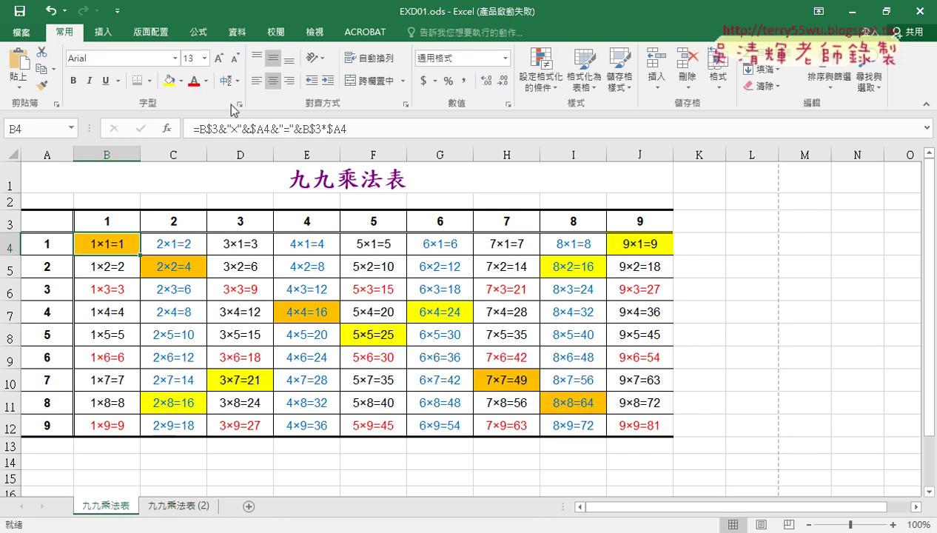
pyautogui.moveTo(219, 129); pyautogui.dragTo(250, 129)
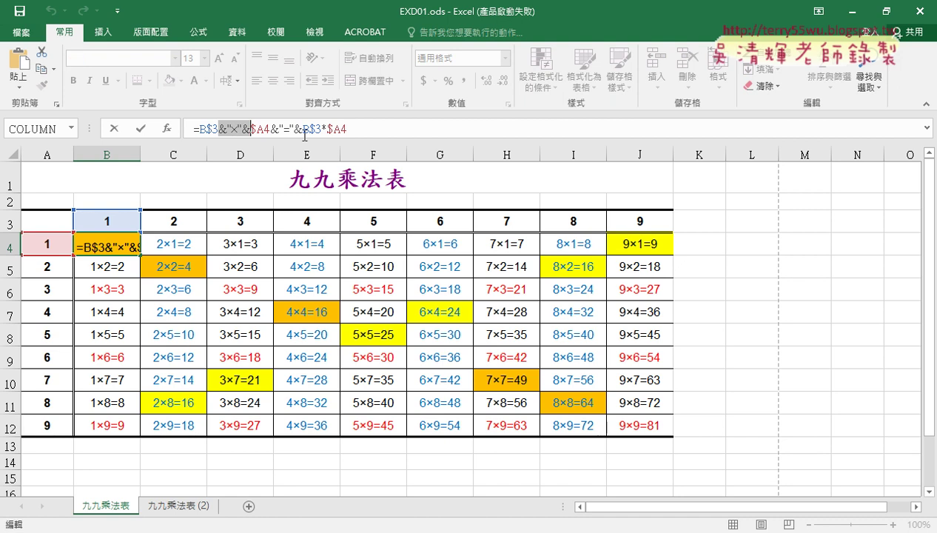
pyautogui.click(113, 128)
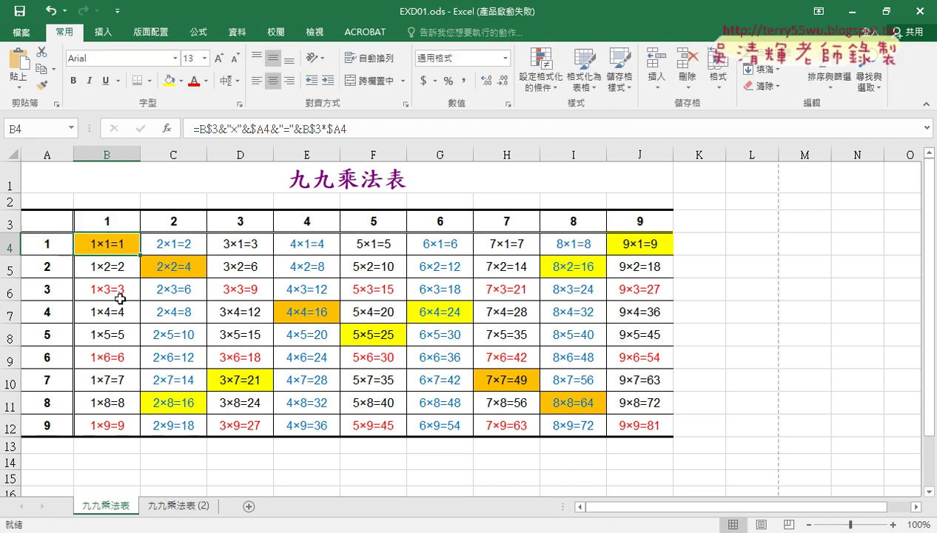
pyautogui.click(178, 505)
pyautogui.click(284, 130)
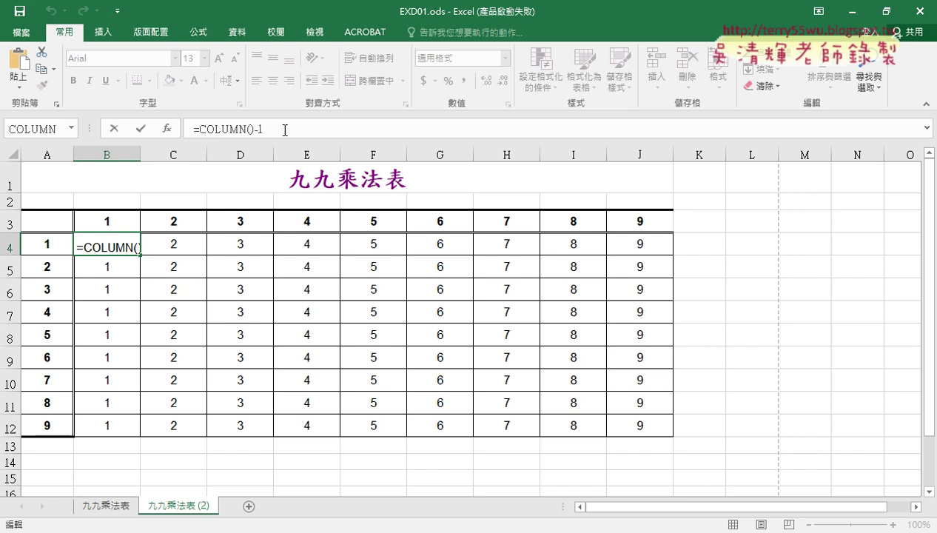
pyautogui.write('&"×"&')
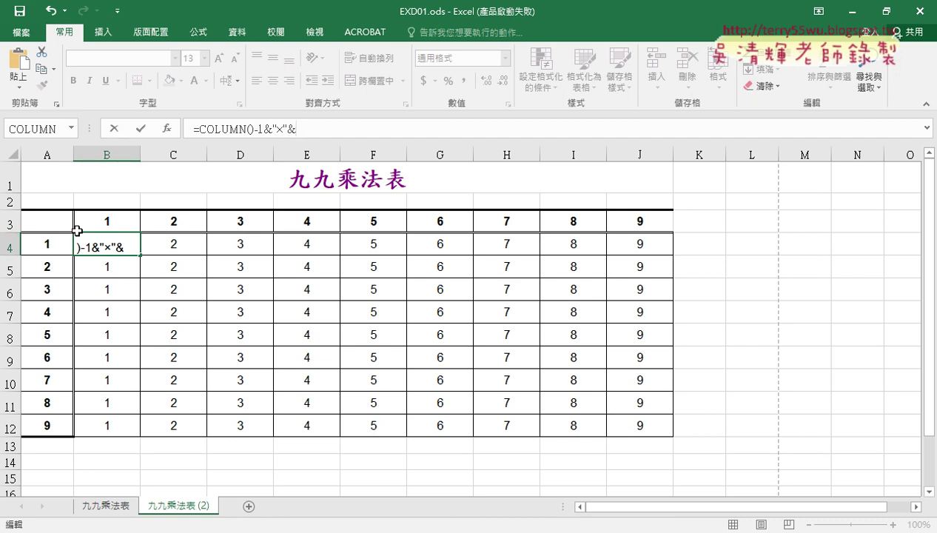
pyautogui.write('r')
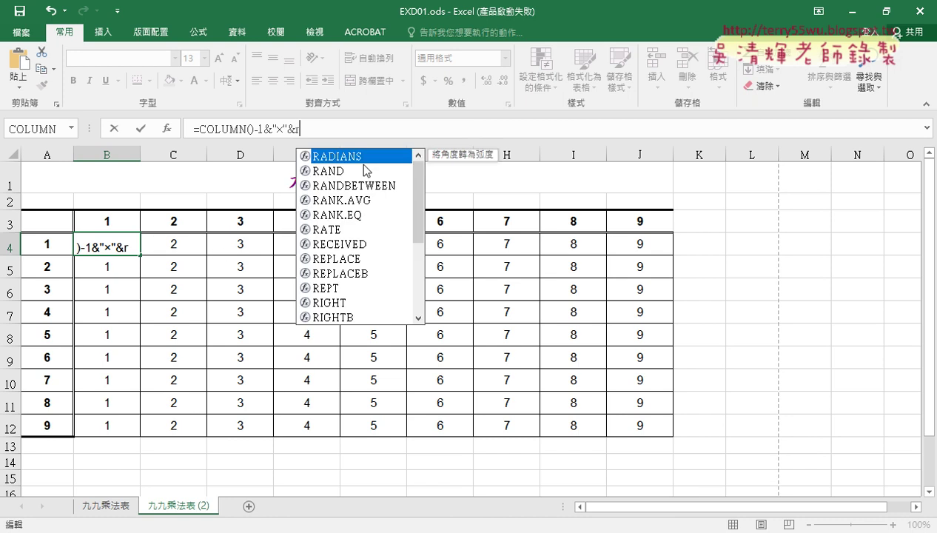
pyautogui.write('ow')
pyautogui.write('(')
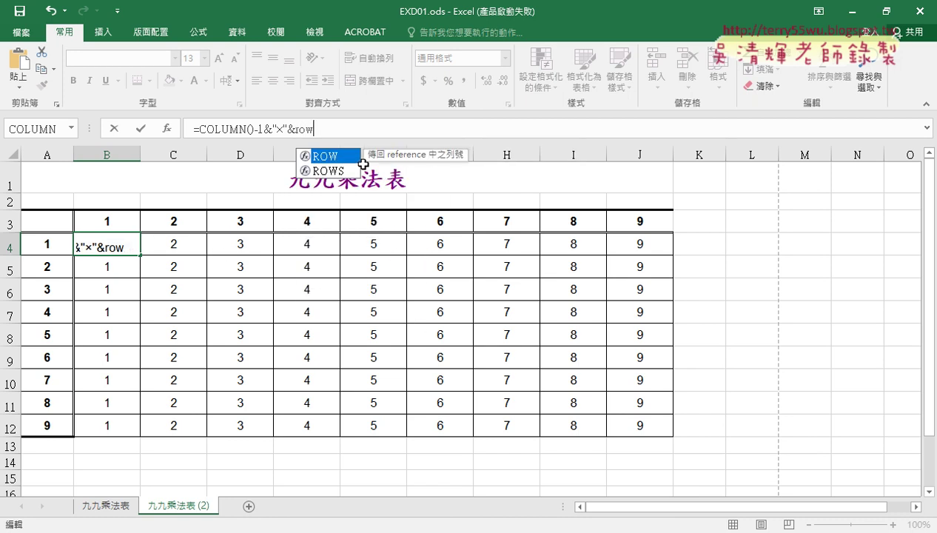
pyautogui.write(')')
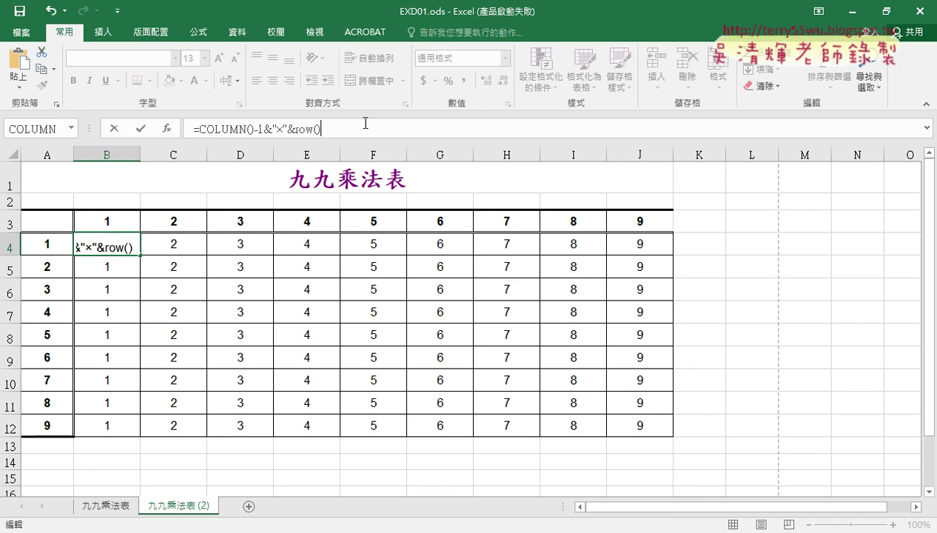
pyautogui.moveTo(326, 130); pyautogui.dragTo(297, 130)
pyautogui.click(139, 129)
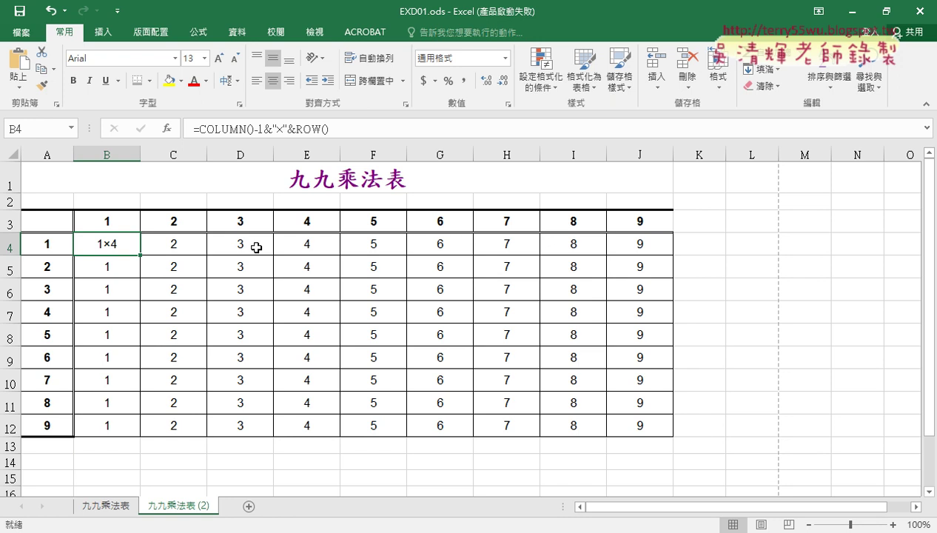
# Step: Correct B4 to =COLUMN()-1&"×"&ROW()-3 and fill it across B4:J12
pyautogui.click(350, 131)
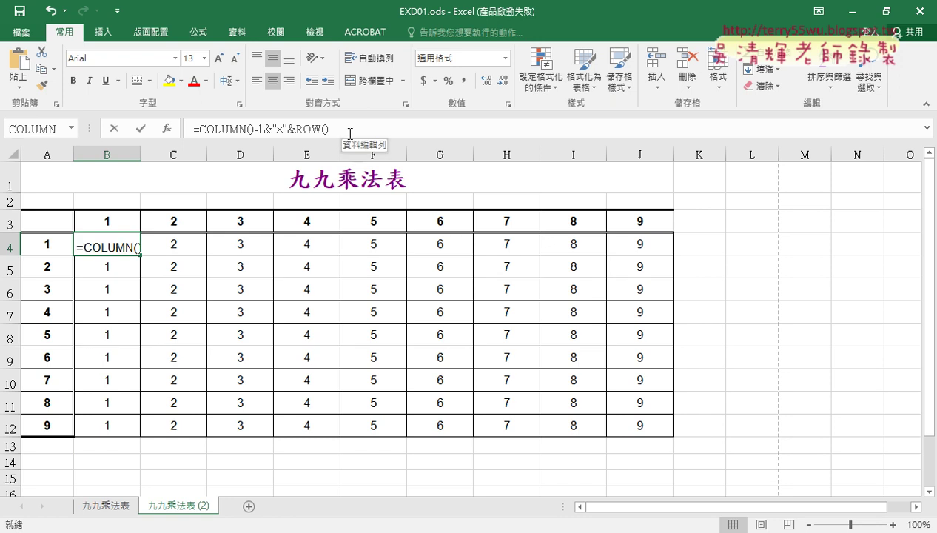
pyautogui.click(350, 131)
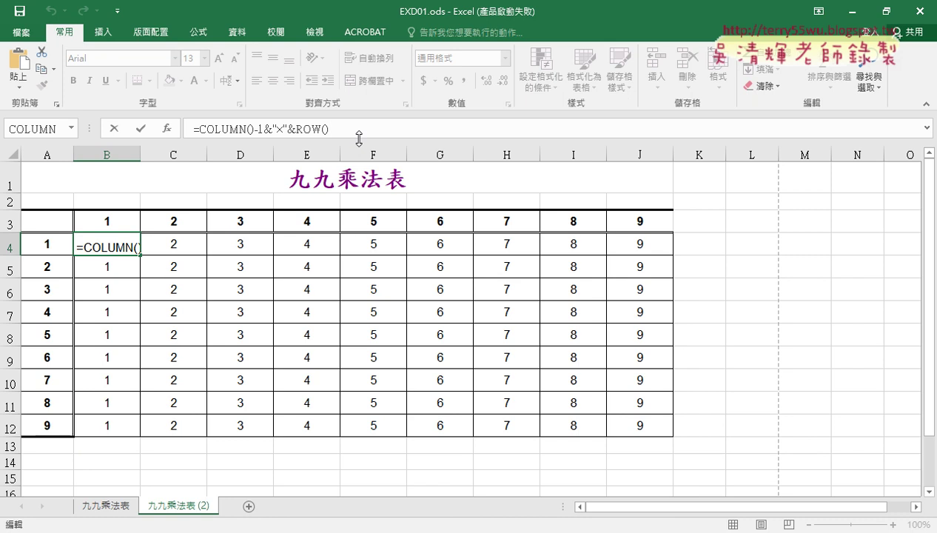
pyautogui.write('-')
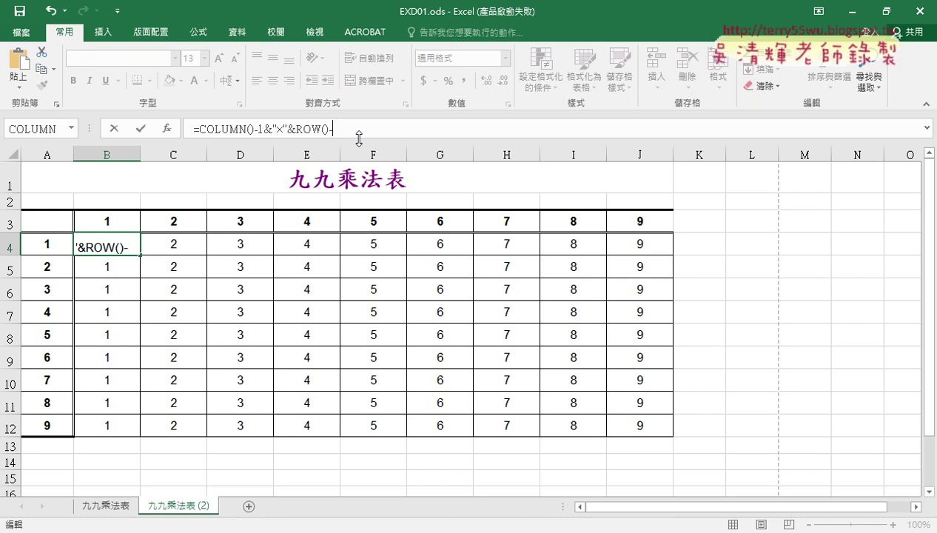
pyautogui.write('3')
pyautogui.click(140, 127)
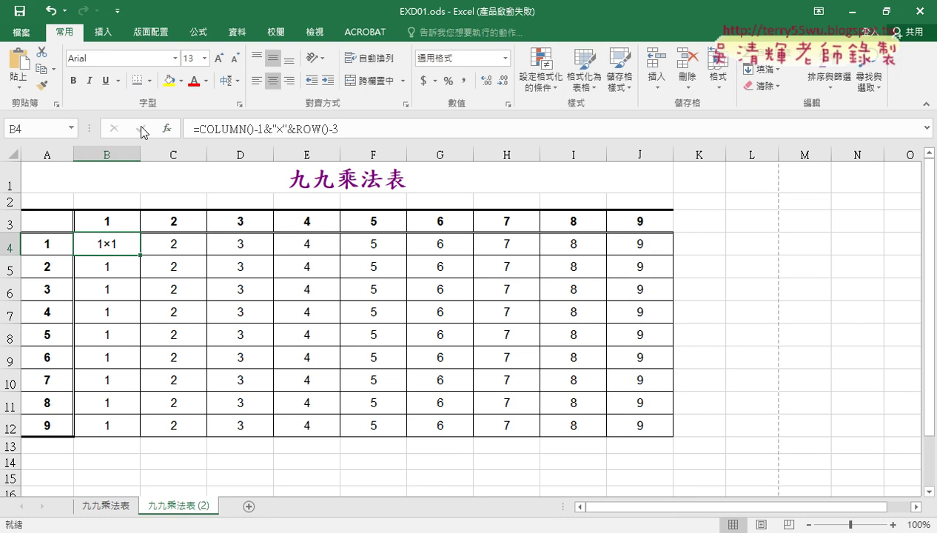
pyautogui.moveTo(140, 254)
pyautogui.mouseDown()
pyautogui.moveTo(672, 256)
pyautogui.moveTo(651, 442)
pyautogui.mouseUp()
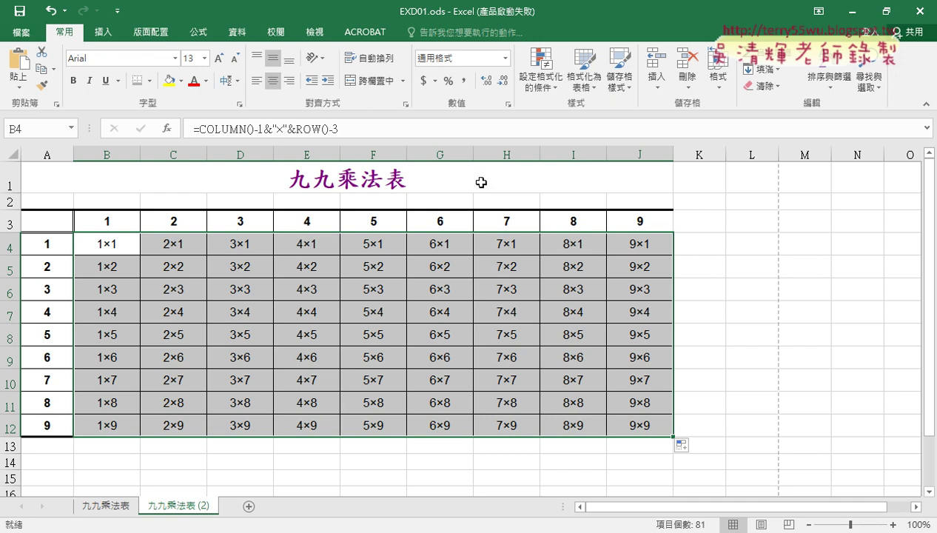
pyautogui.click(387, 131)
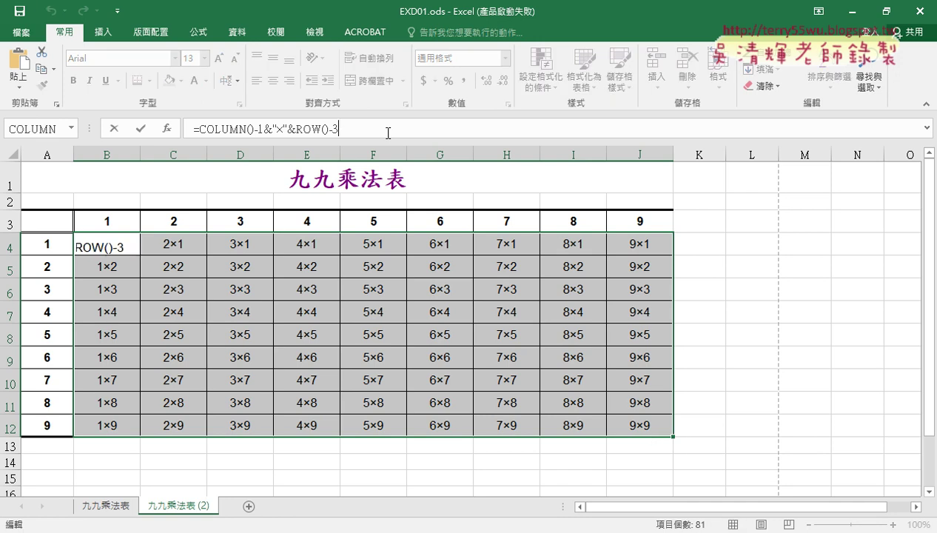
# Step: Extend B4's formula with &"="& after the factor label
pyautogui.click(113, 128)
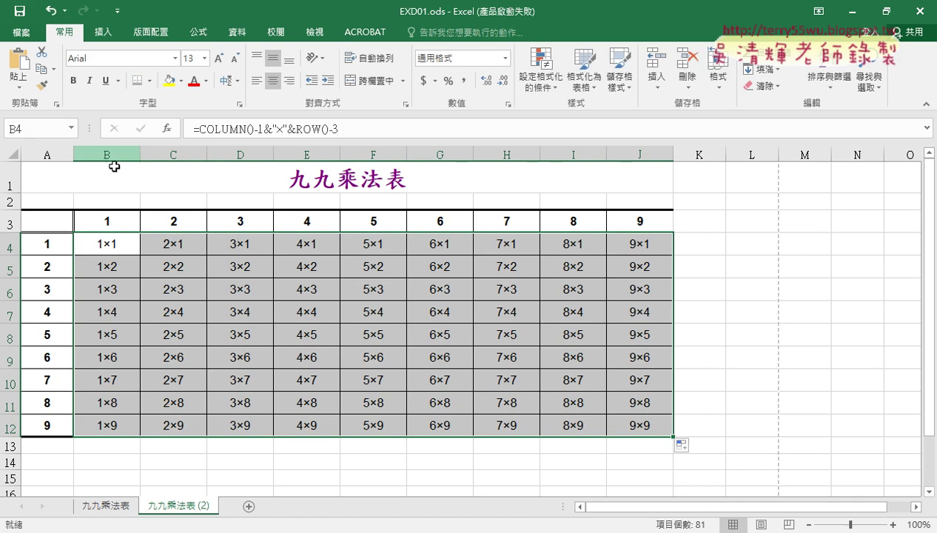
pyautogui.click(120, 244)
pyautogui.click(380, 130)
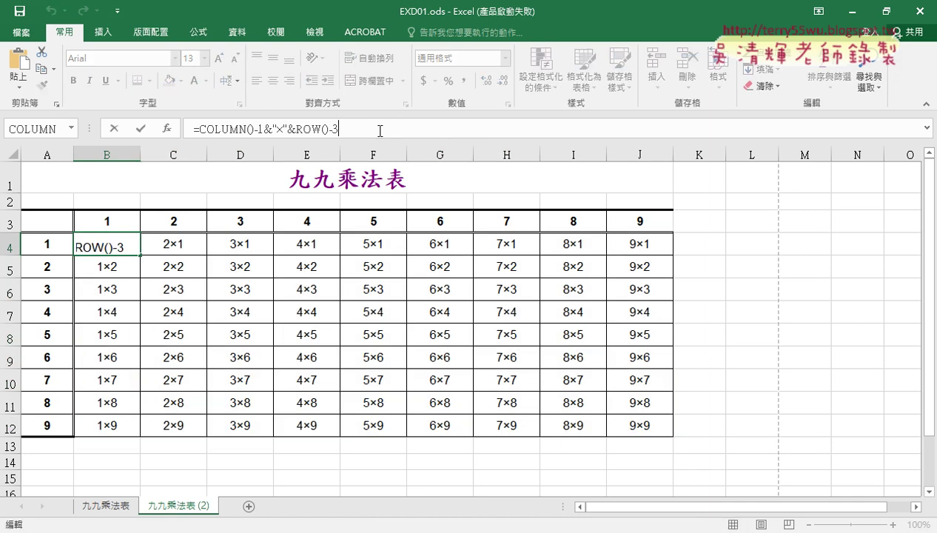
pyautogui.write('&"')
pyautogui.write('ㄦ')
pyautogui.press('BackSpace')
pyautogui.write('=')
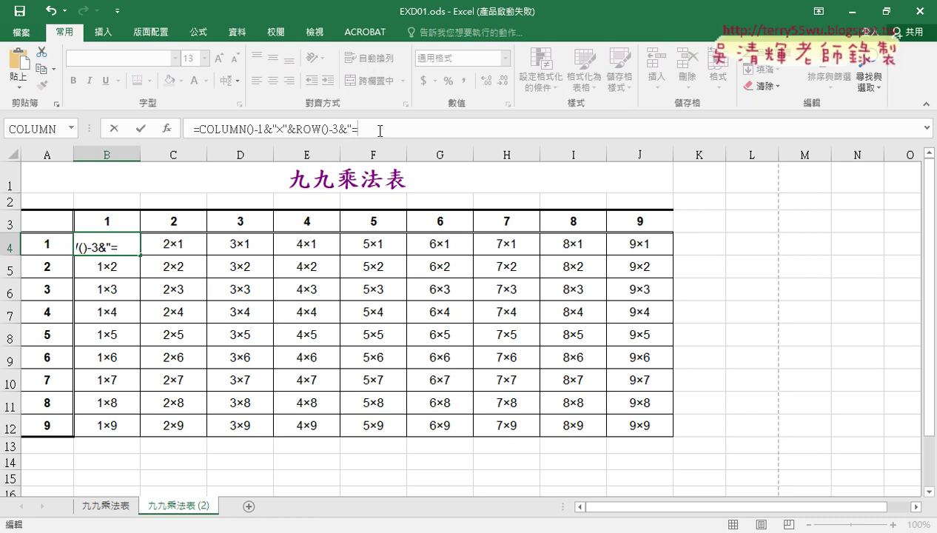
pyautogui.write('"&')
# Step: Append a copy of the label expression, changing its × joiner to *
pyautogui.moveTo(197, 134); pyautogui.dragTo(340, 136)
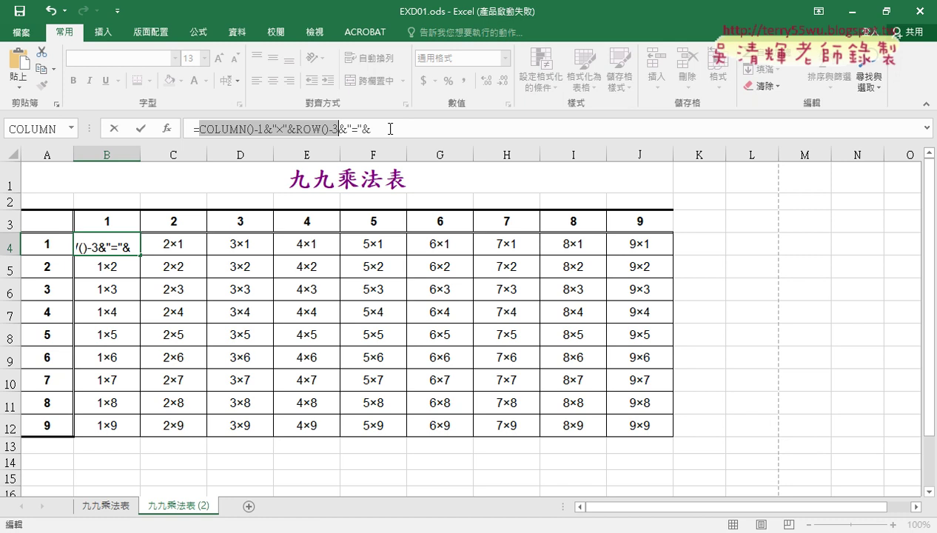
pyautogui.click(390, 129)
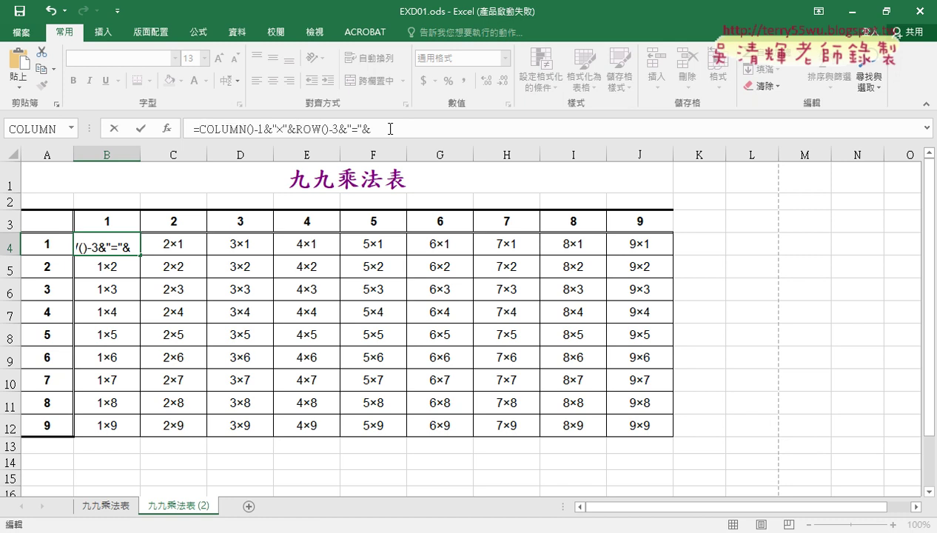
pyautogui.write('COLUMN()-1&"×"&ROW()-3')
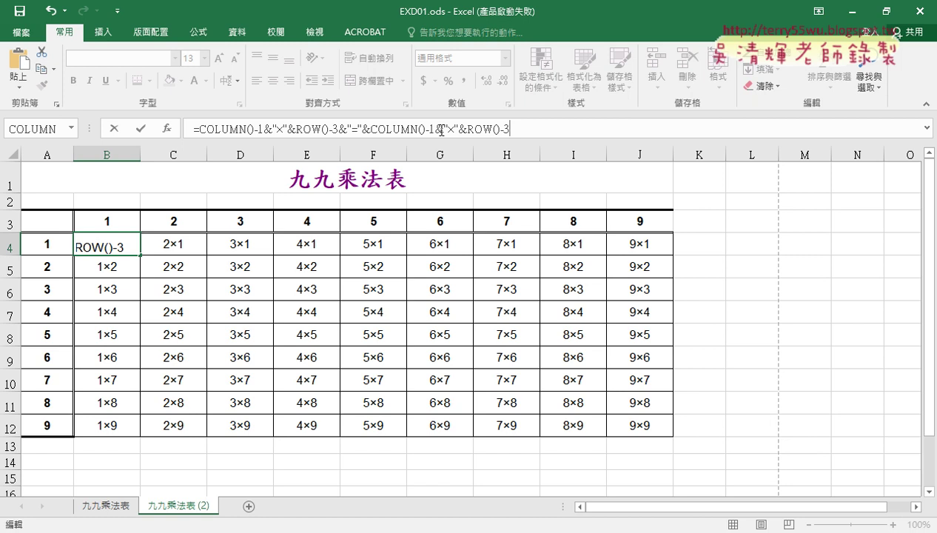
pyautogui.moveTo(436, 129); pyautogui.dragTo(467, 129)
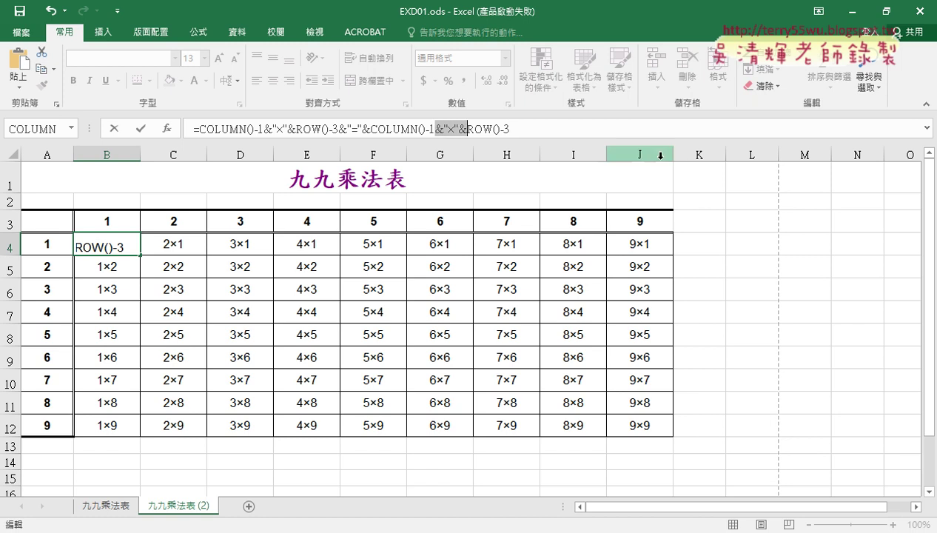
pyautogui.write('*')
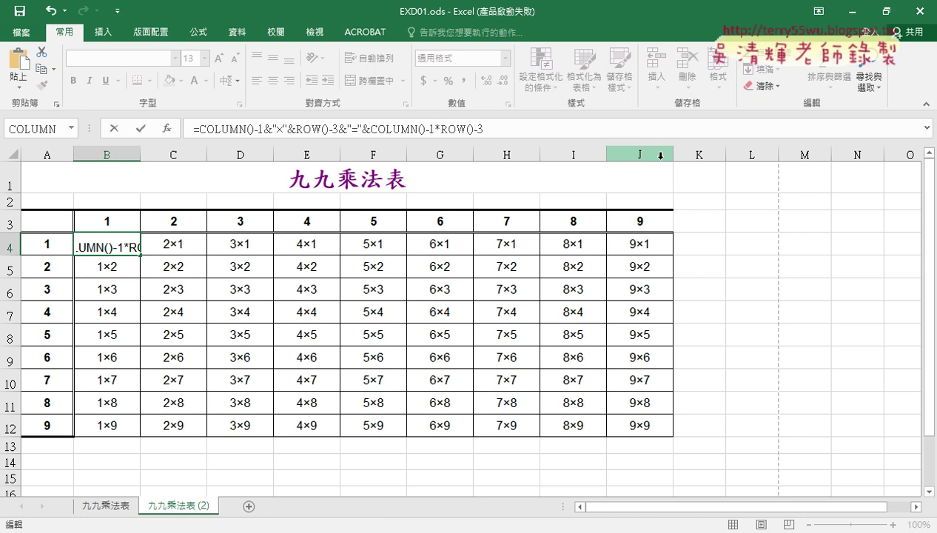
# Step: Bracket the product as (COLUMN()-1)*(ROW()-3) and fill the formula across B4:J12
pyautogui.moveTo(369, 130); pyautogui.dragTo(433, 130)
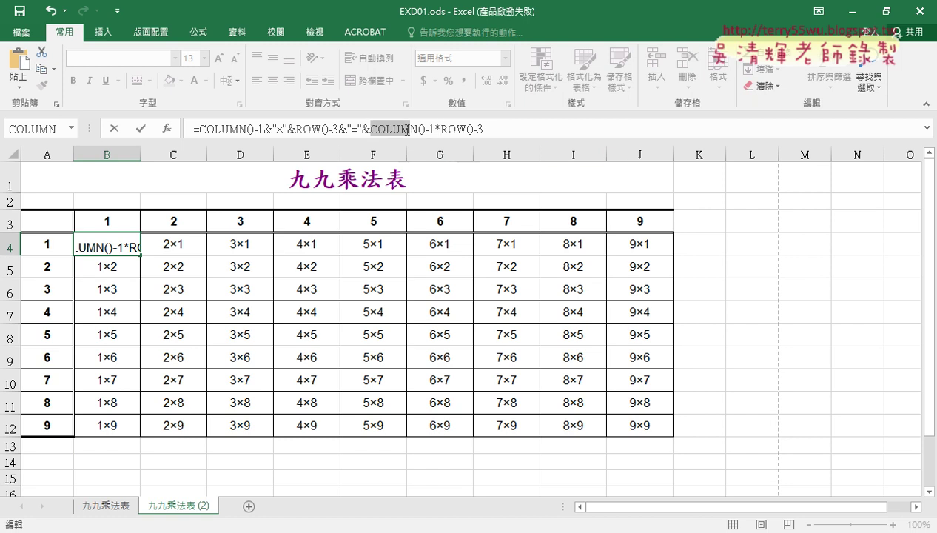
pyautogui.click(370, 130)
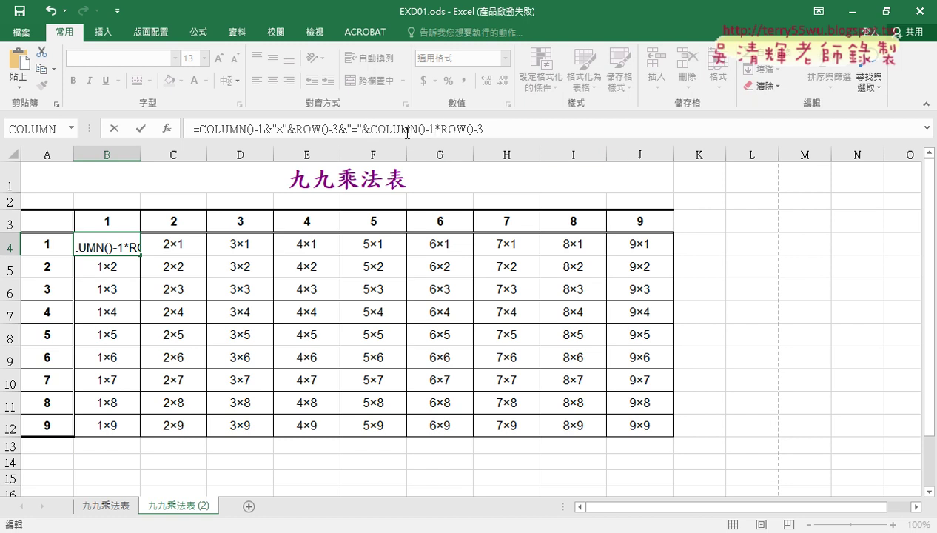
pyautogui.write('(')
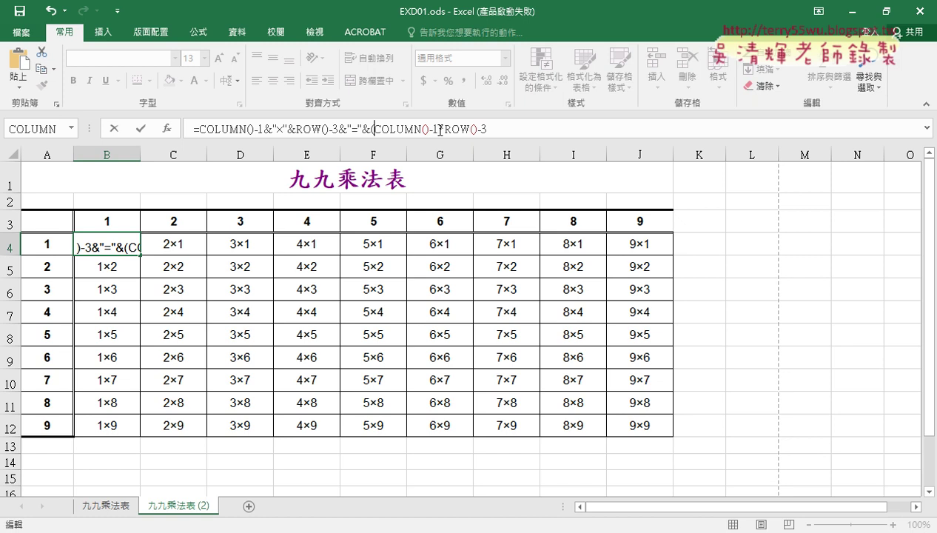
pyautogui.click(439, 129)
pyautogui.write(')*')
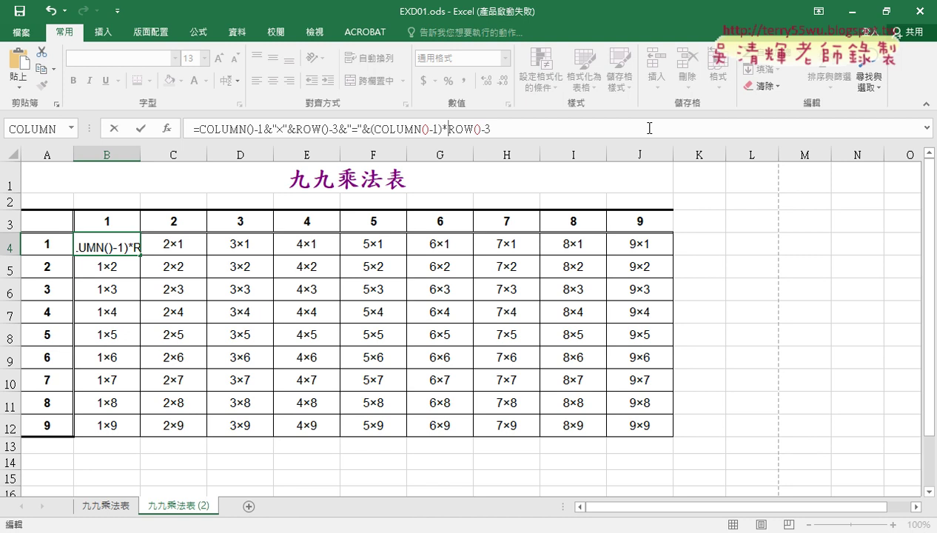
pyautogui.write('(')
pyautogui.click(559, 130)
pyautogui.write(')')
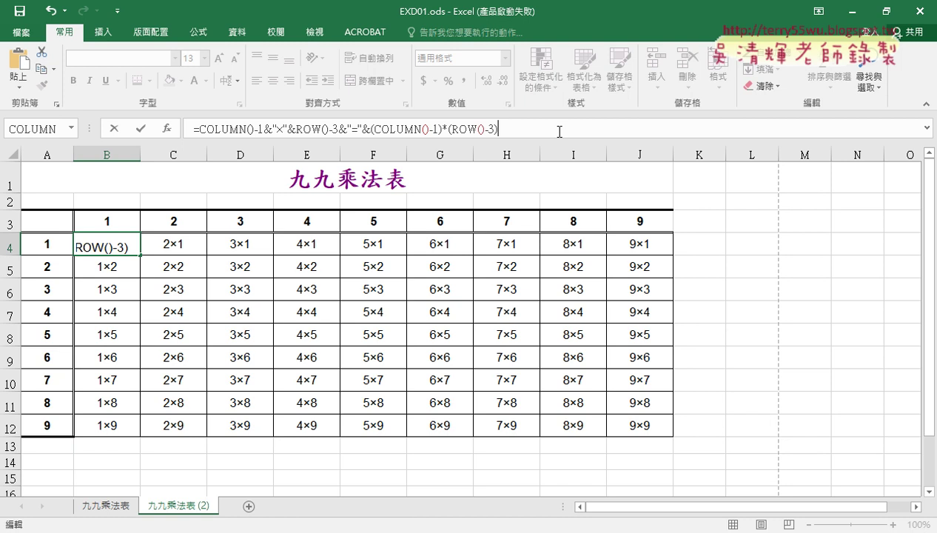
pyautogui.click(144, 129)
pyautogui.moveTo(140, 255)
pyautogui.mouseDown()
pyautogui.moveTo(626, 273)
pyautogui.moveTo(672, 255)
pyautogui.moveTo(672, 436)
pyautogui.mouseUp()
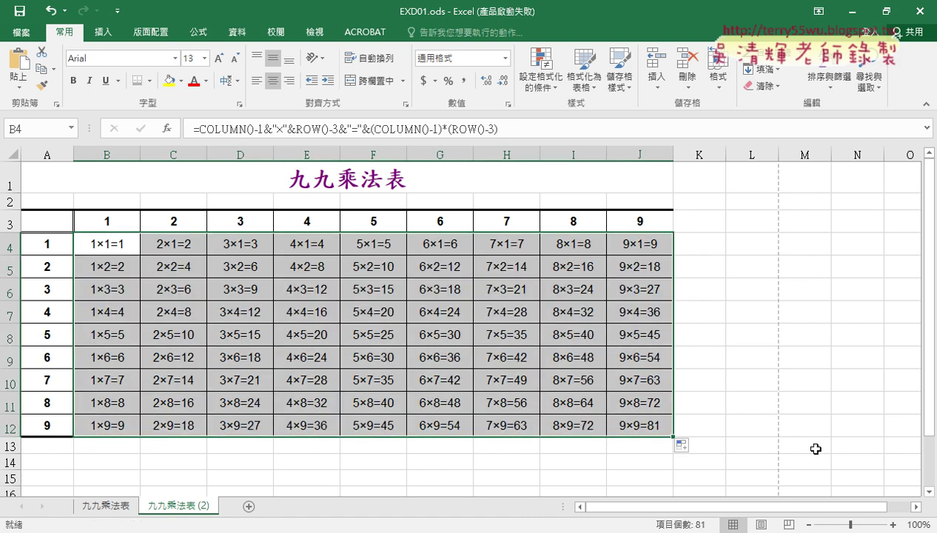
pyautogui.click(105, 506)
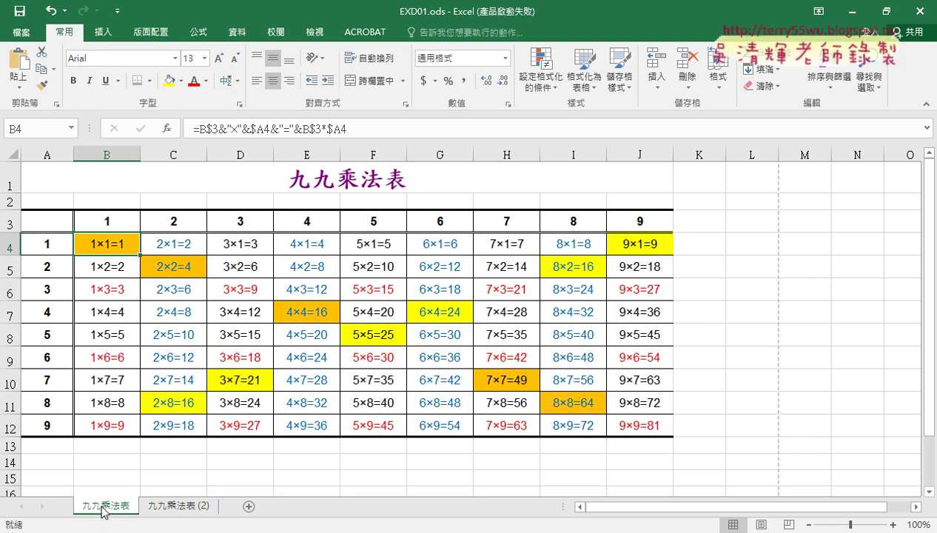
pyautogui.click(175, 505)
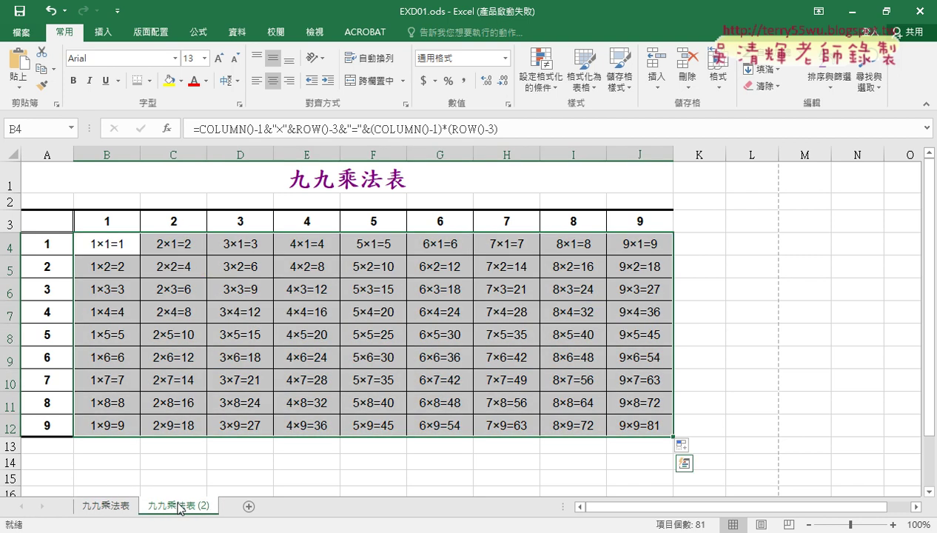
pyautogui.click(107, 246)
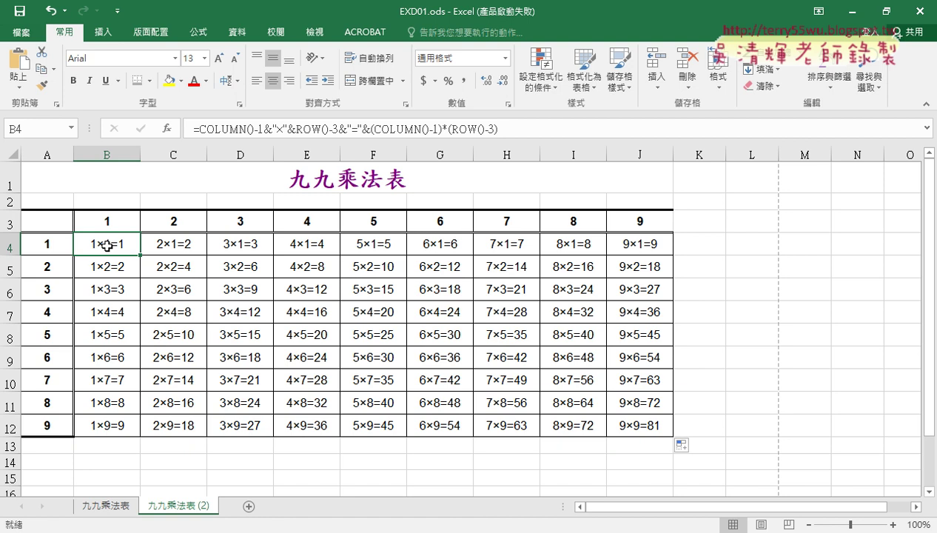
pyautogui.click(105, 505)
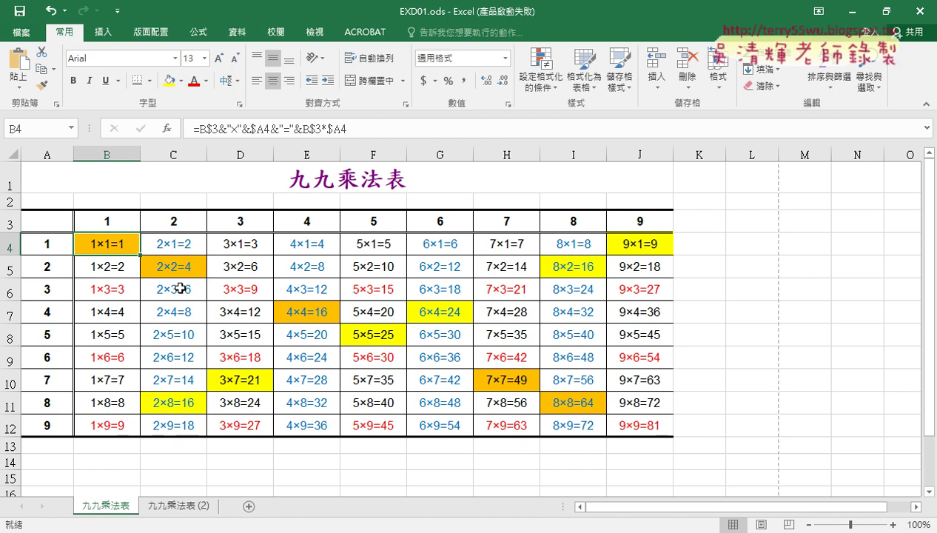
pyautogui.click(180, 507)
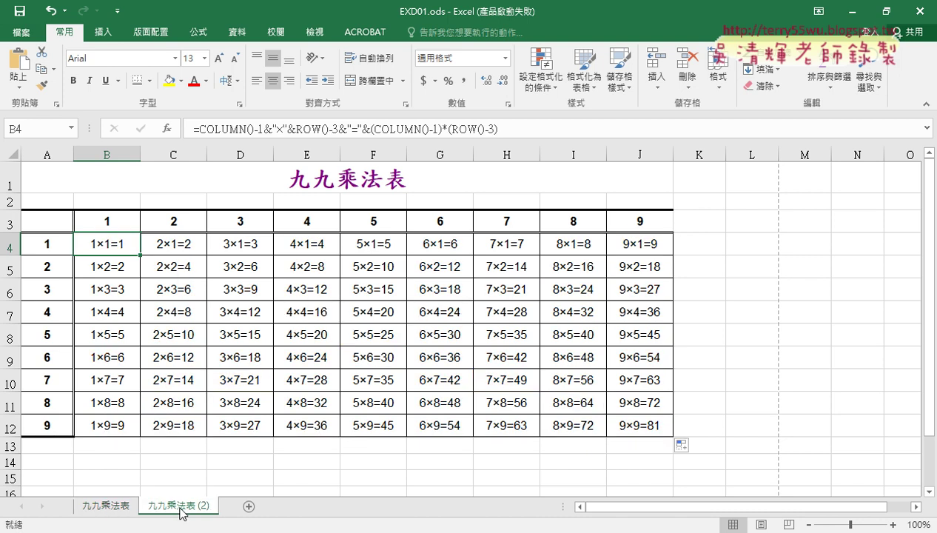